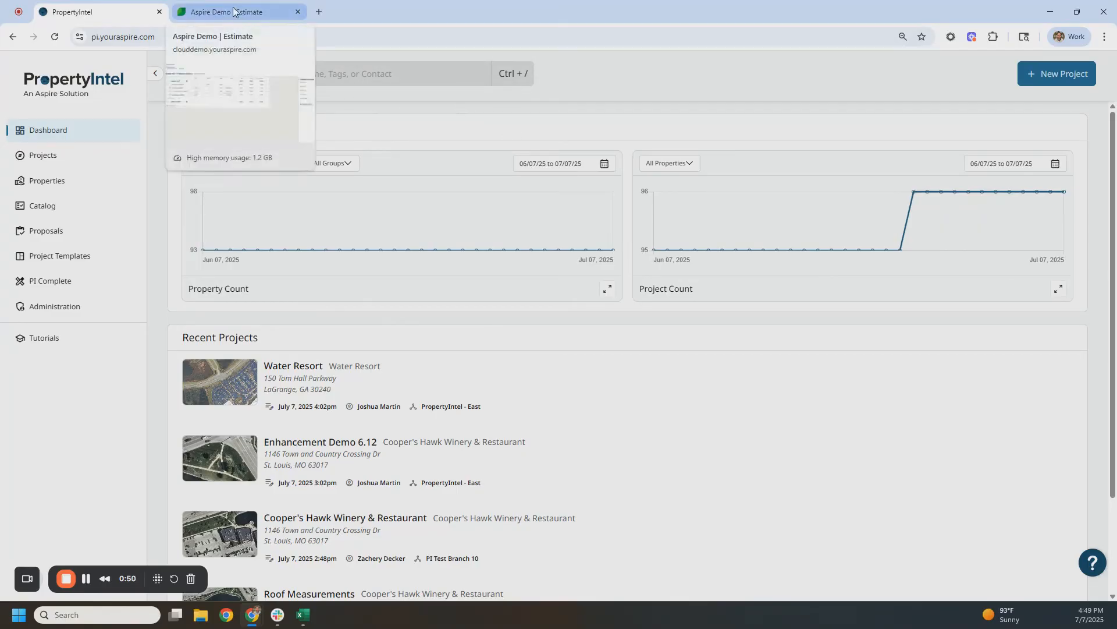
# Switch to the Aspire estimate for Irrigation Addition and open it in PropertyIntel
pyautogui.click(233, 12)
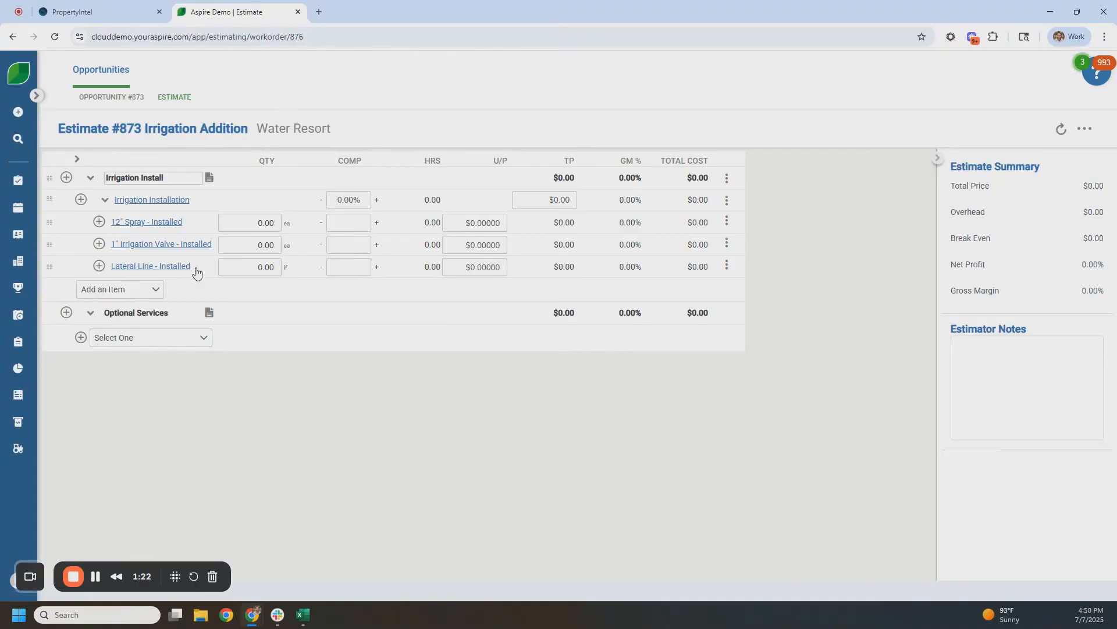
pyautogui.click(1089, 134)
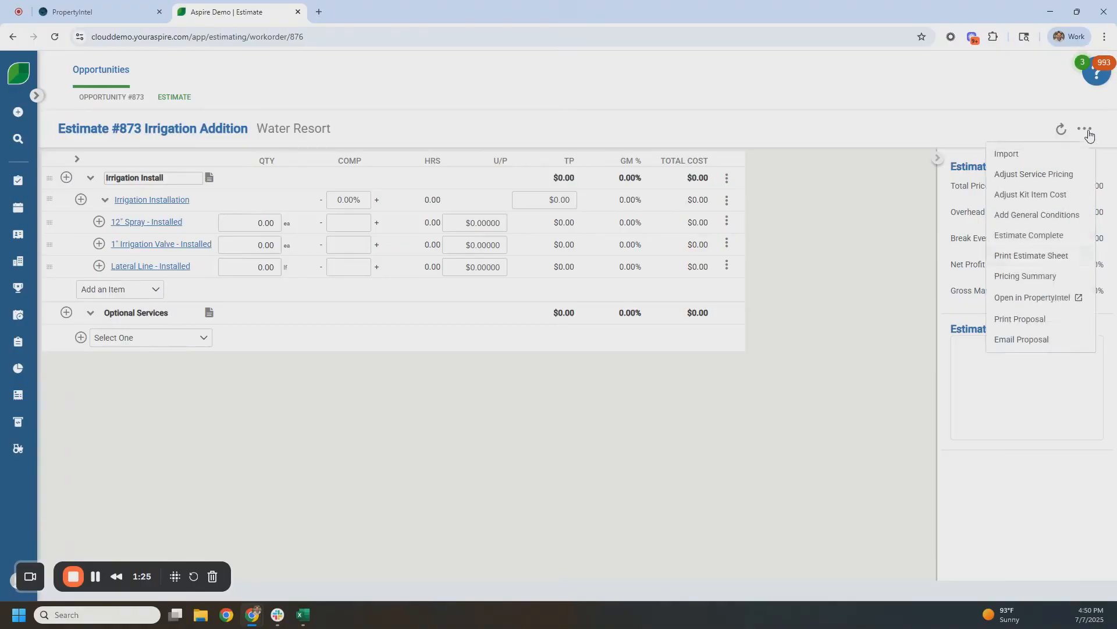
pyautogui.click(1058, 303)
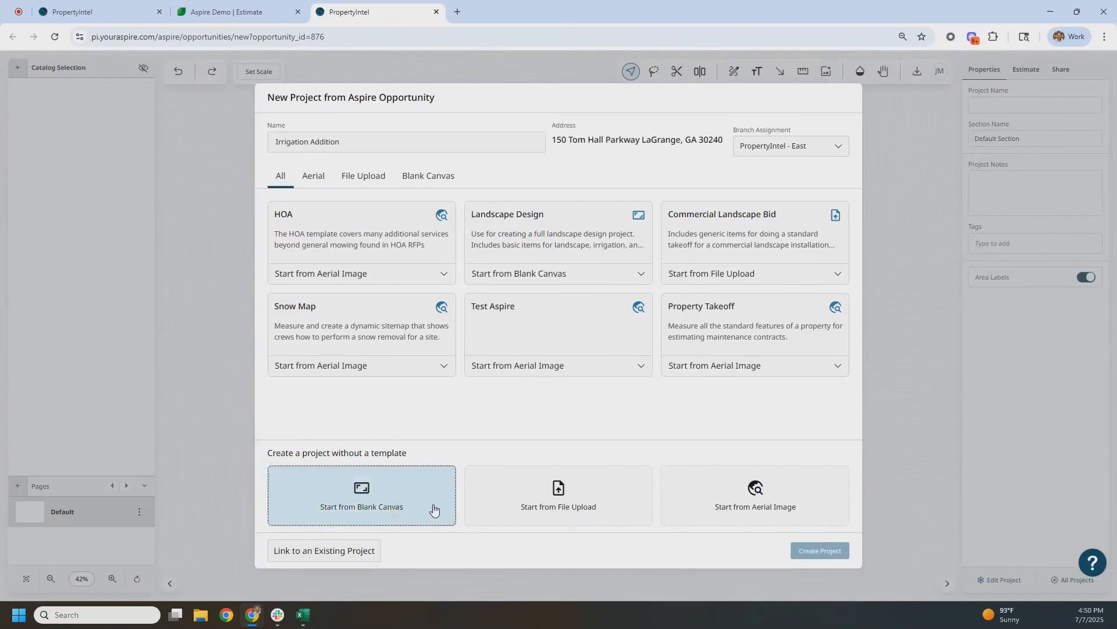
# Create the Irrigation Addition project without a template from an aerial image, with the map centred on the entrance islands
pyautogui.click(759, 504)
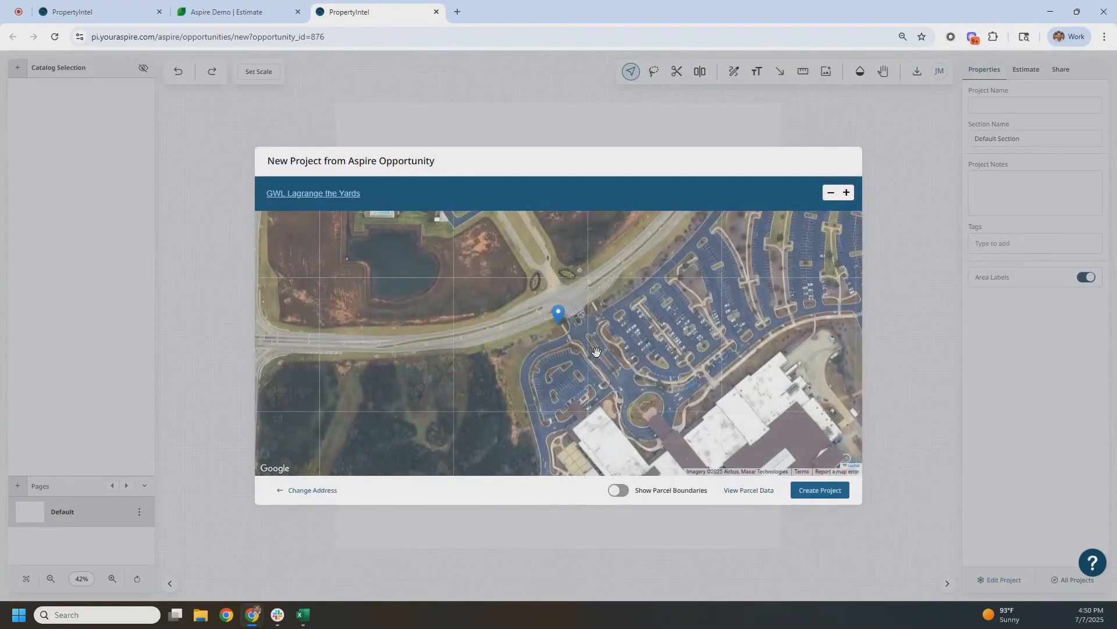
pyautogui.scroll(2, 562, 317)
pyautogui.scroll(3, 565, 319)
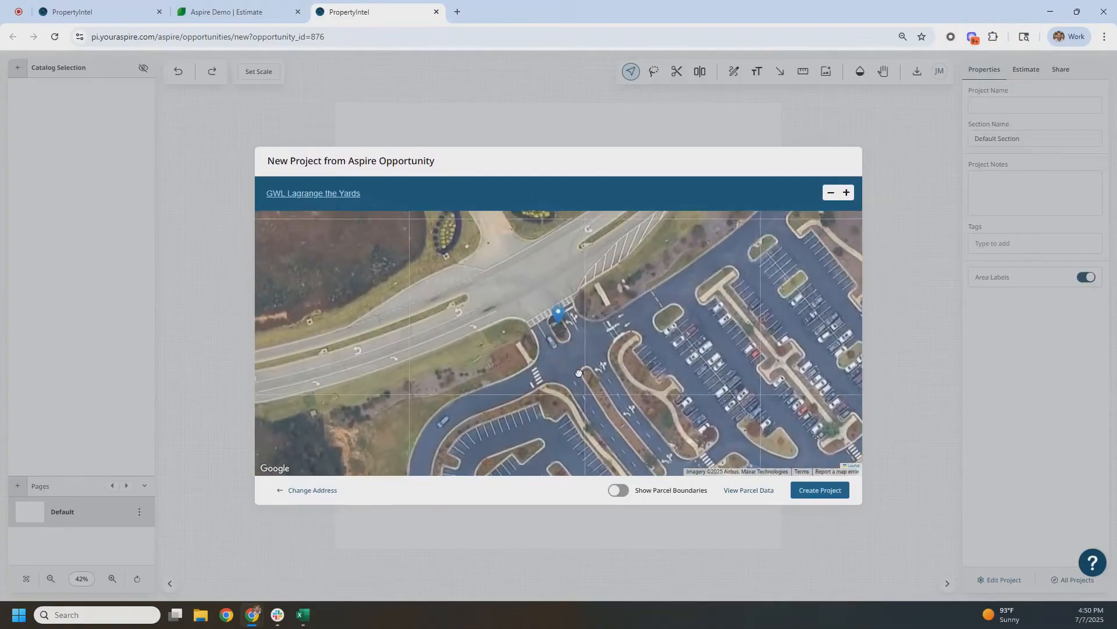
pyautogui.moveTo(567, 365); pyautogui.dragTo(589, 436)
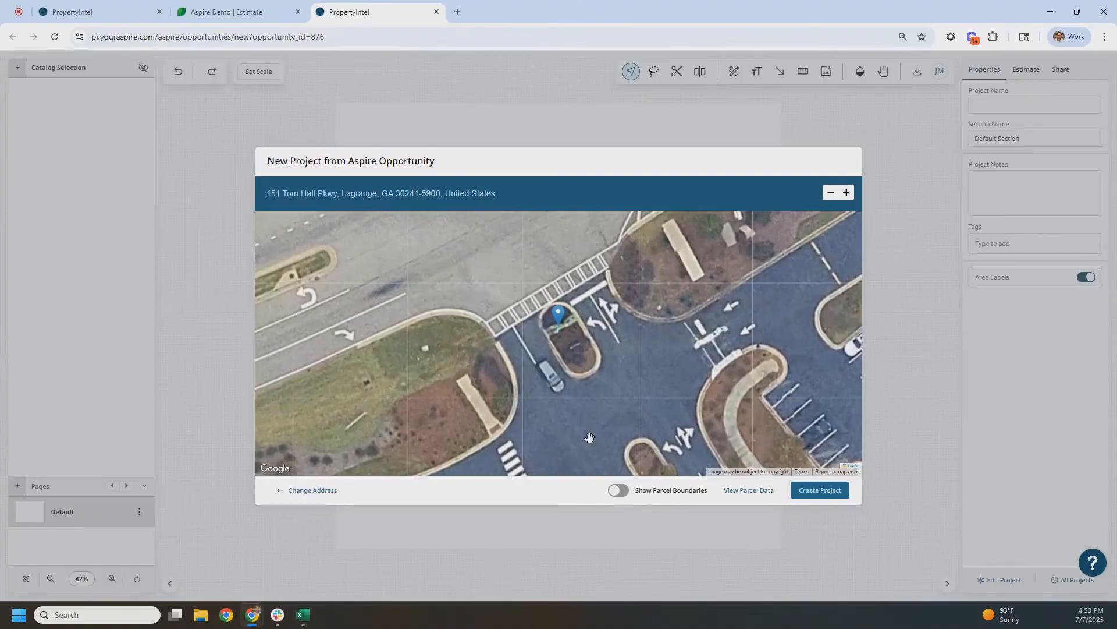
pyautogui.click(803, 489)
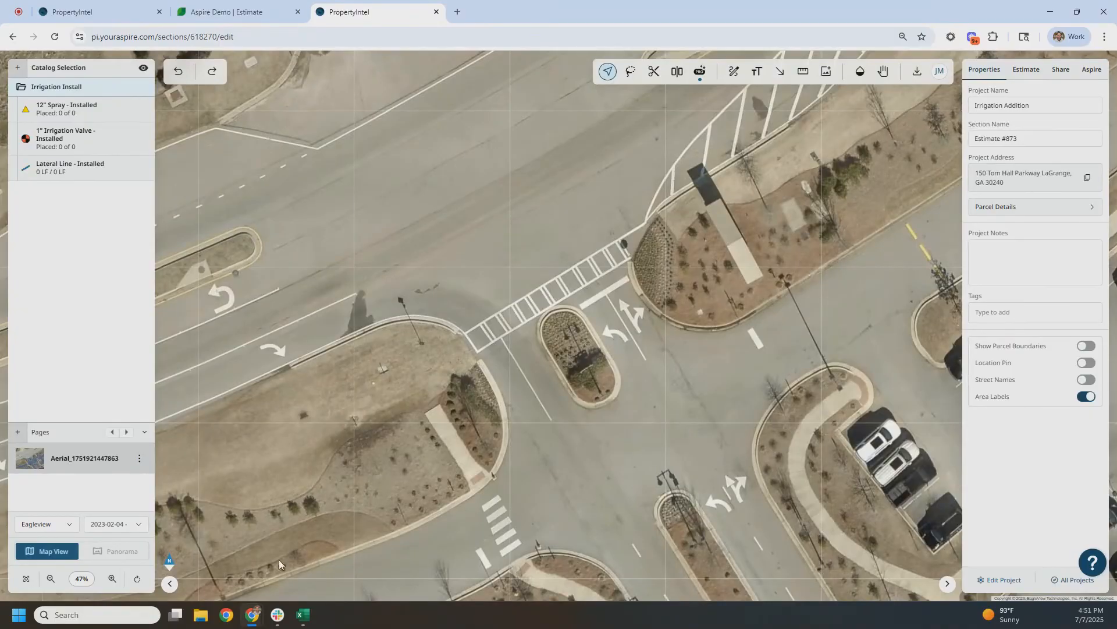
# Switch the aerial imagery provider to Nearmap and keep the Most Recent capture date
pyautogui.click(73, 526)
pyautogui.click(35, 486)
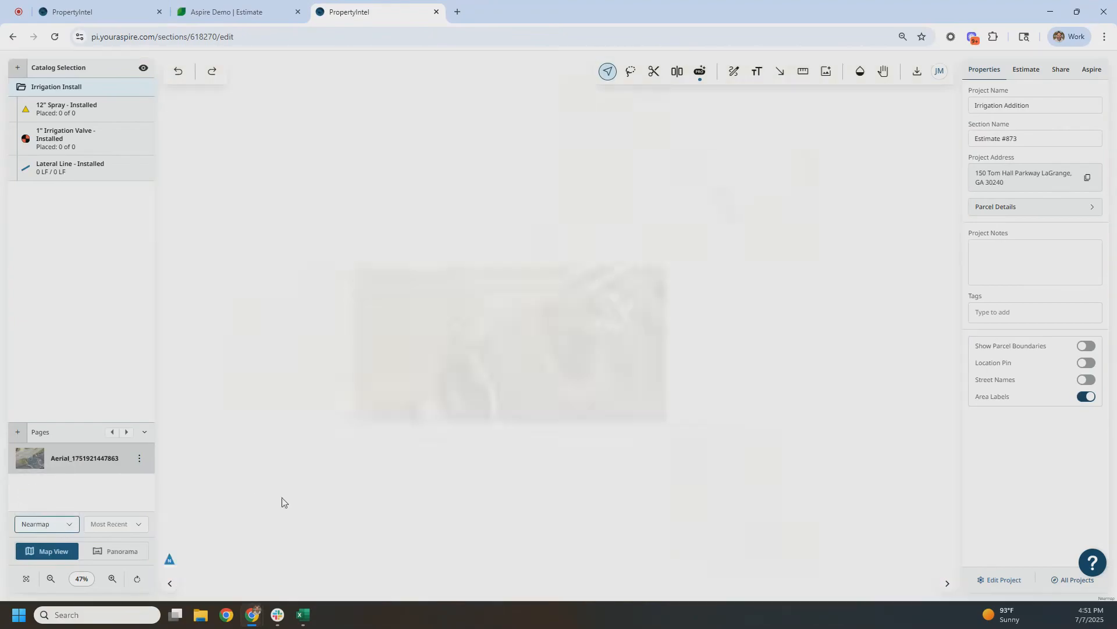
pyautogui.click(119, 526)
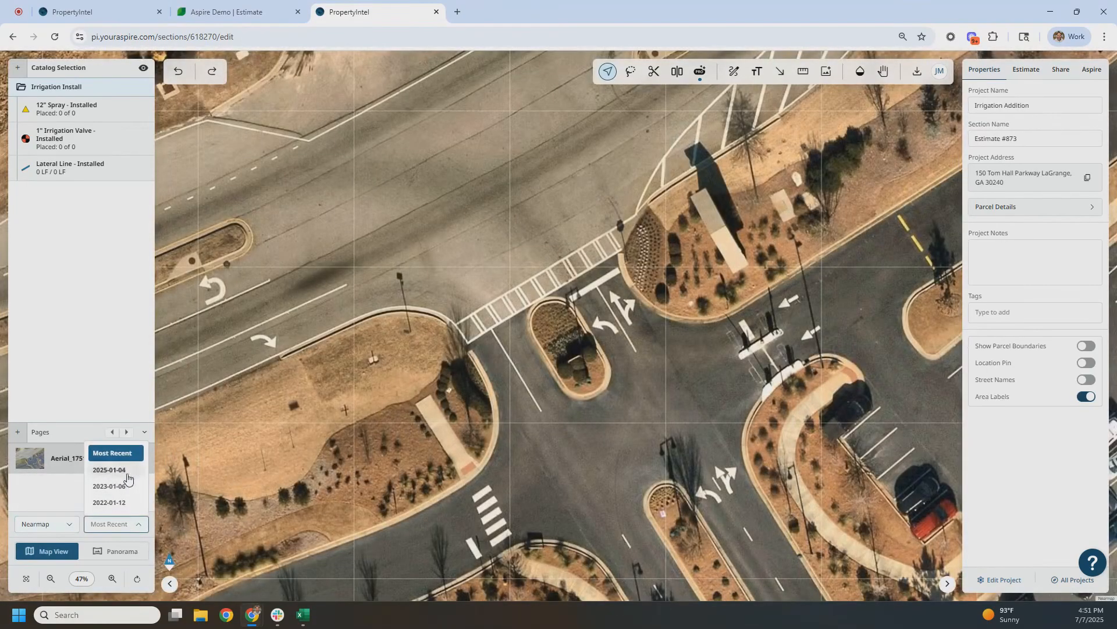
pyautogui.click(131, 523)
pyautogui.scroll(1, 661, 399)
pyautogui.scroll(2, 662, 395)
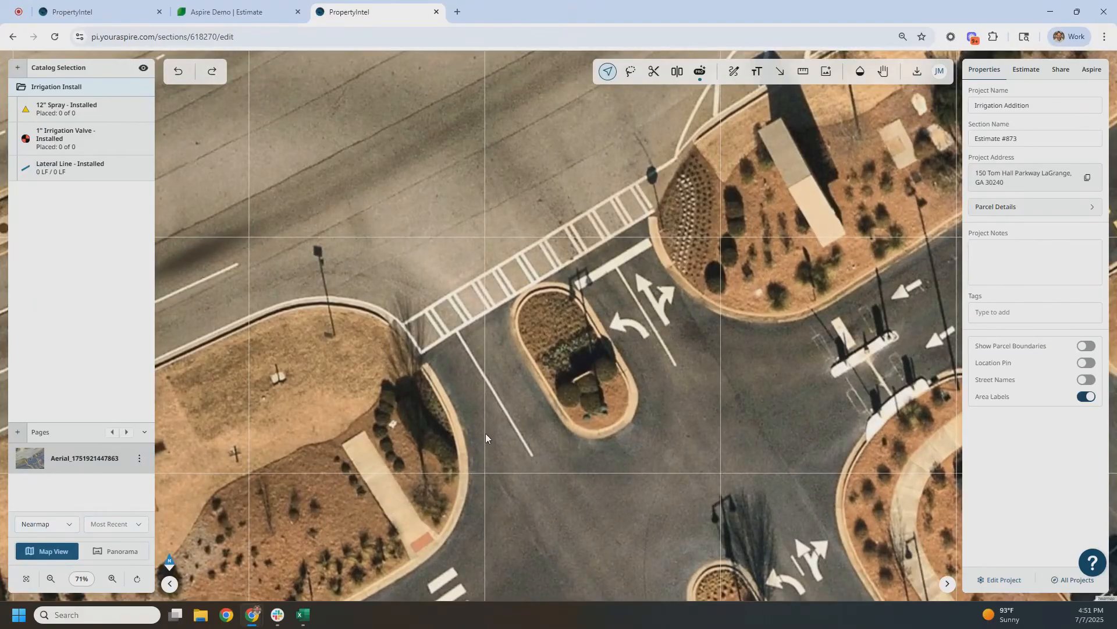
pyautogui.doubleClick(90, 91)
pyautogui.press('Return')
# Place three 12" Spray - Installed heads around the planting bed west of the entrance, with distance guides shown
pyautogui.click(75, 112)
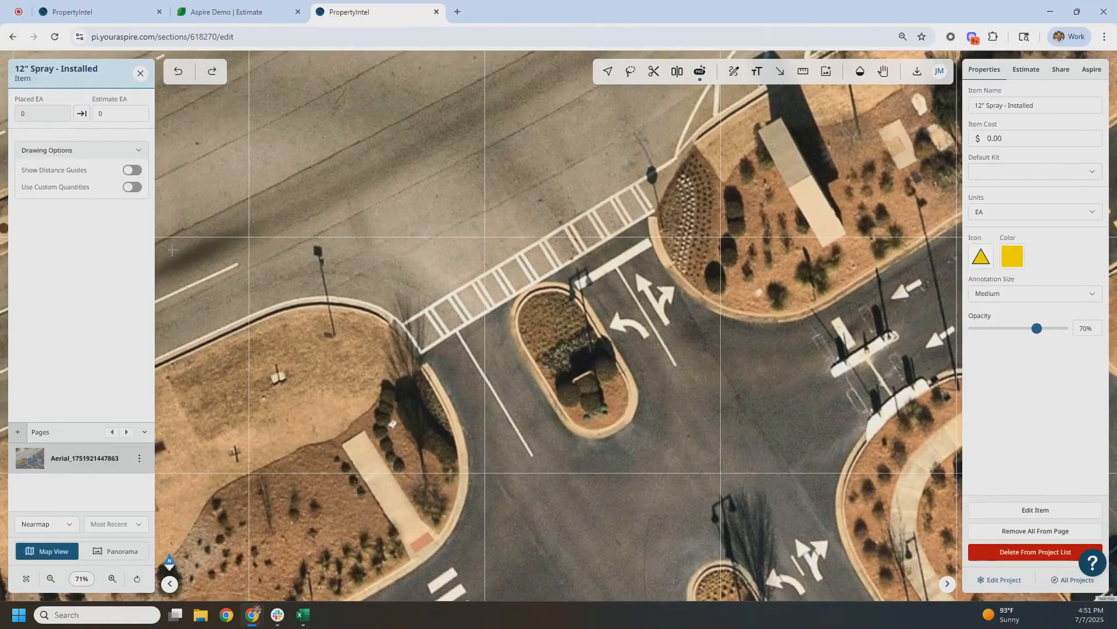
pyautogui.scroll(3, 422, 376)
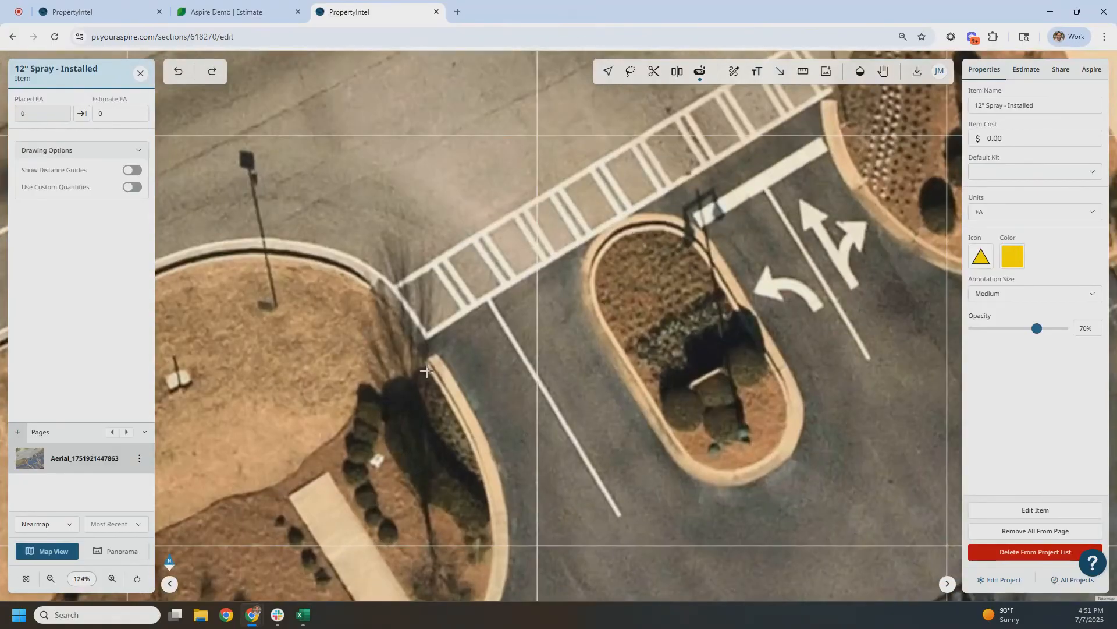
pyautogui.click(425, 372)
pyautogui.click(130, 172)
pyautogui.moveTo(457, 410); pyautogui.dragTo(485, 348)
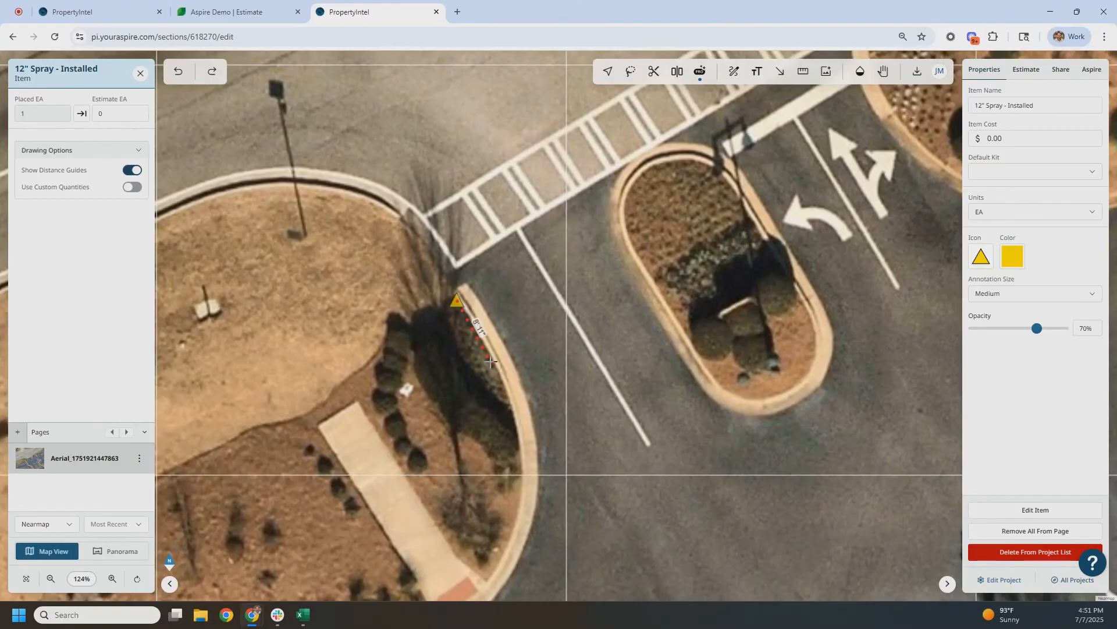
pyautogui.click(507, 400)
pyautogui.click(465, 362)
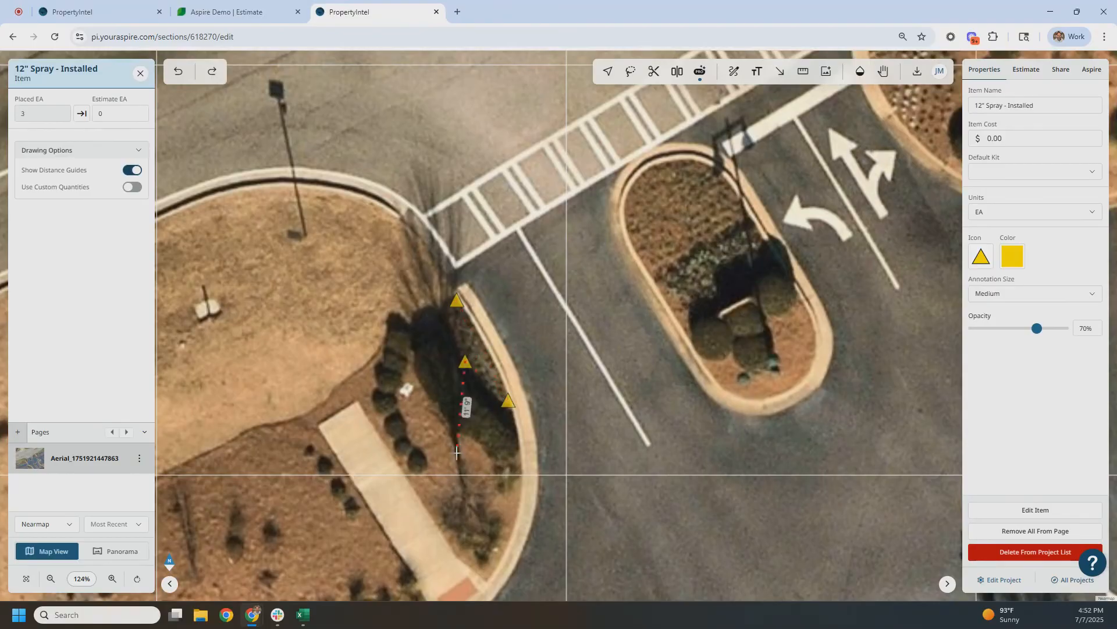
# Place three 12" Spray - Installed heads around the upper planting area of the centre island
pyautogui.moveTo(683, 384); pyautogui.dragTo(533, 488)
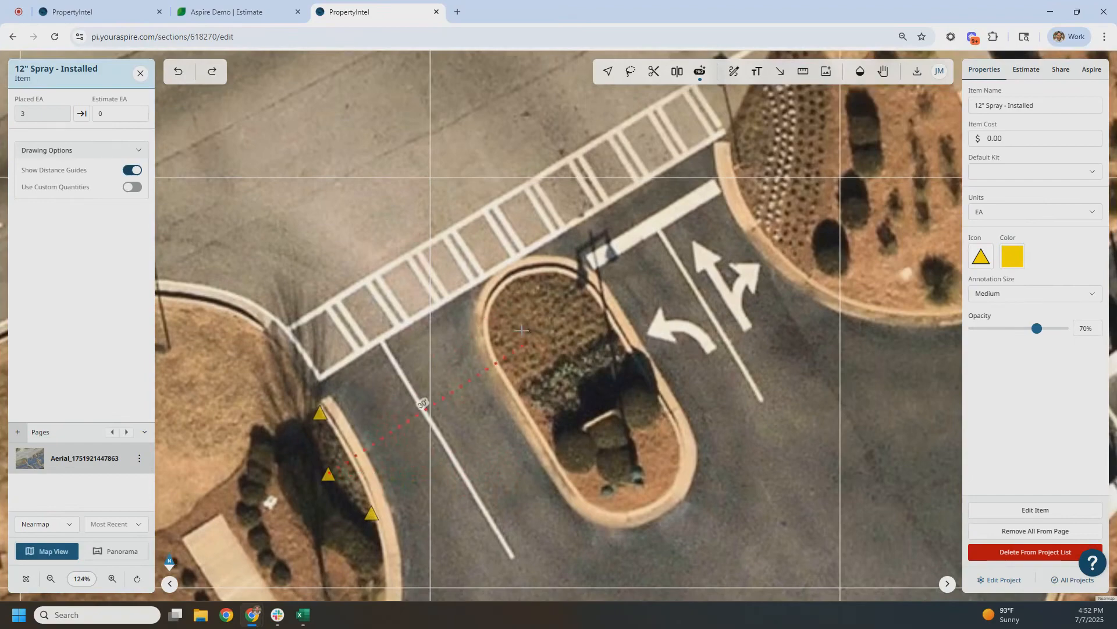
pyautogui.click(512, 284)
pyautogui.click(515, 393)
pyautogui.click(612, 339)
# Place four 12" Spray - Installed heads around the dotted planting bed east of the entrance and finish placing
pyautogui.moveTo(637, 332); pyautogui.dragTo(520, 465)
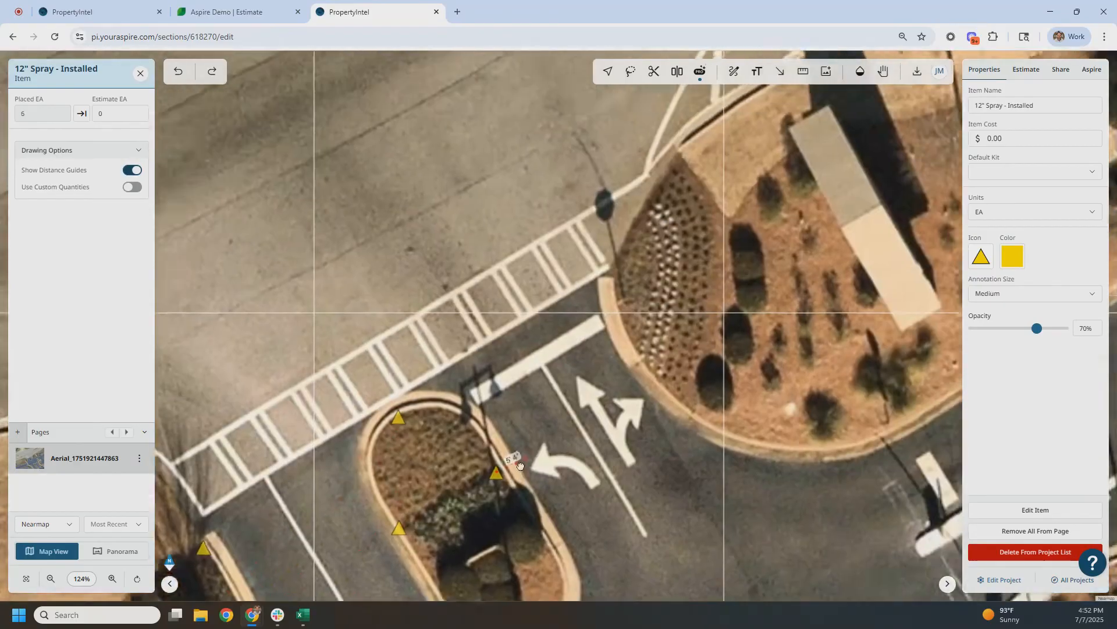
pyautogui.click(585, 306)
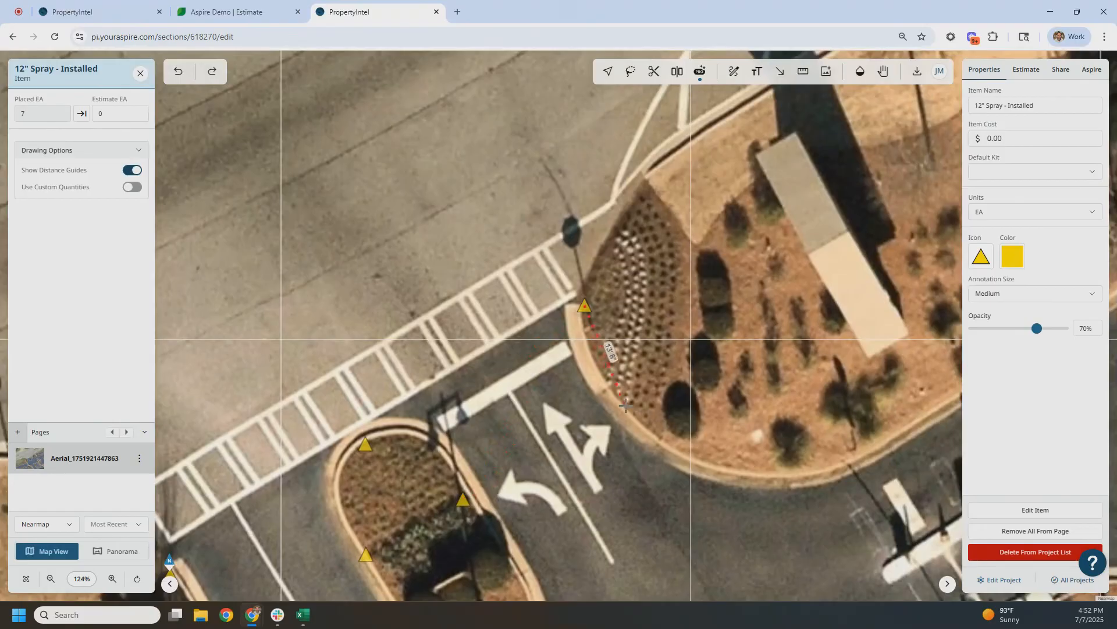
pyautogui.click(653, 435)
pyautogui.click(686, 319)
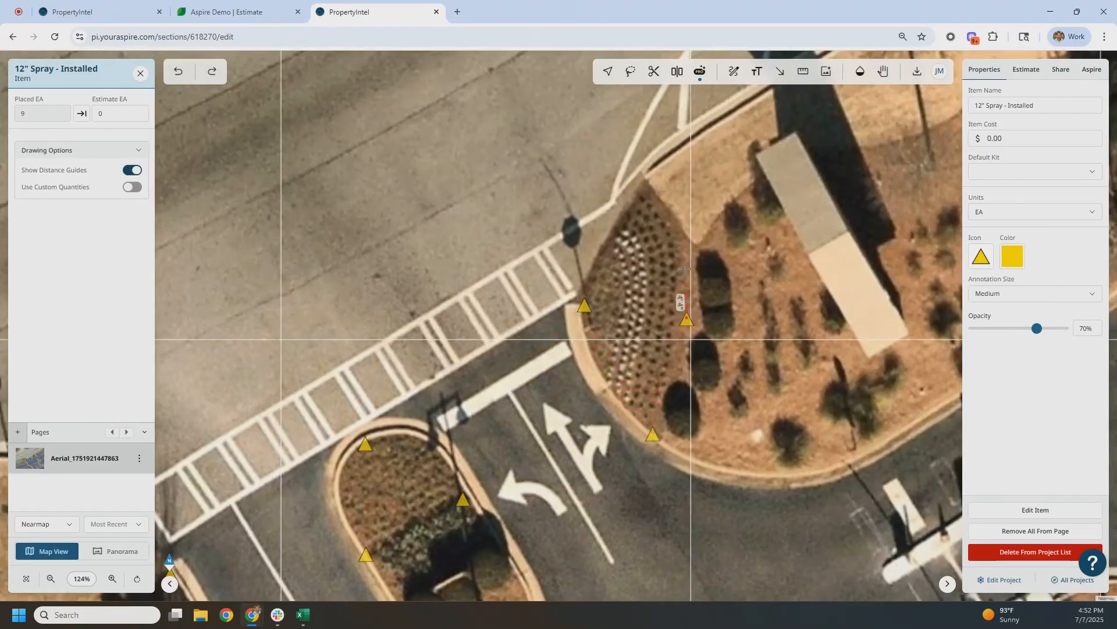
pyautogui.click(648, 189)
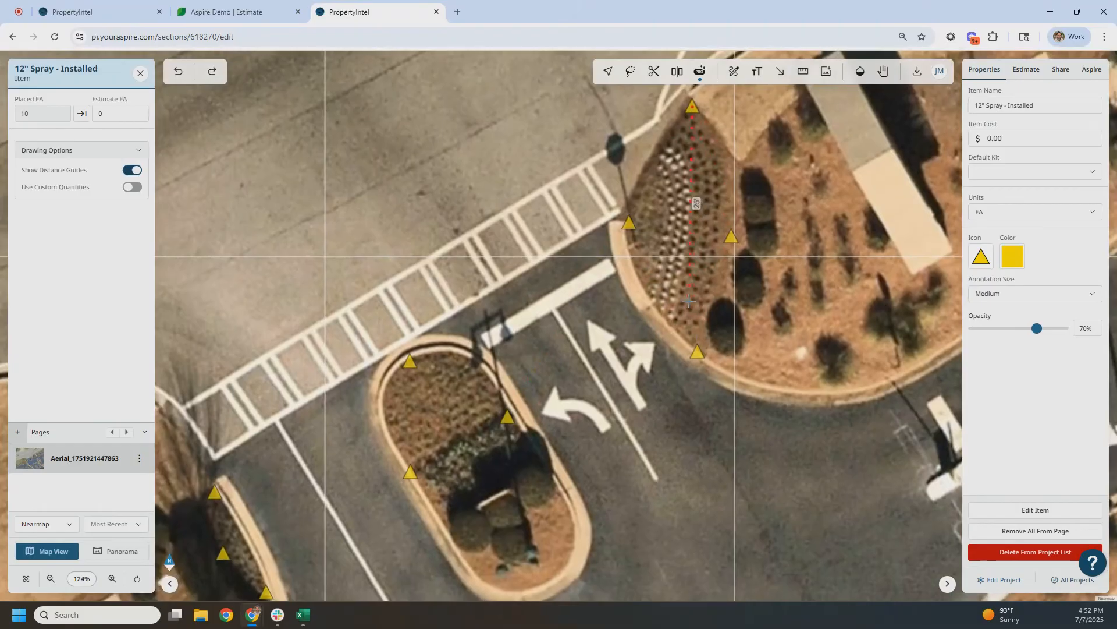
pyautogui.press('Escape')
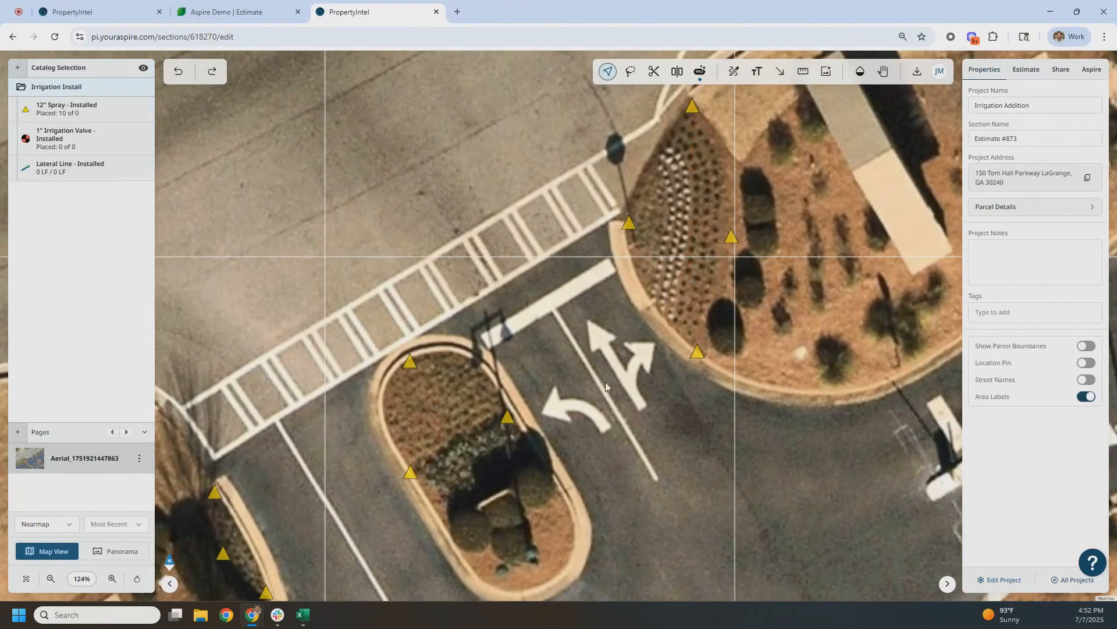
# Examine the Irrigation category of icons available for the 12" Spray - Installed item, then close the item without choosing one
pyautogui.click(74, 113)
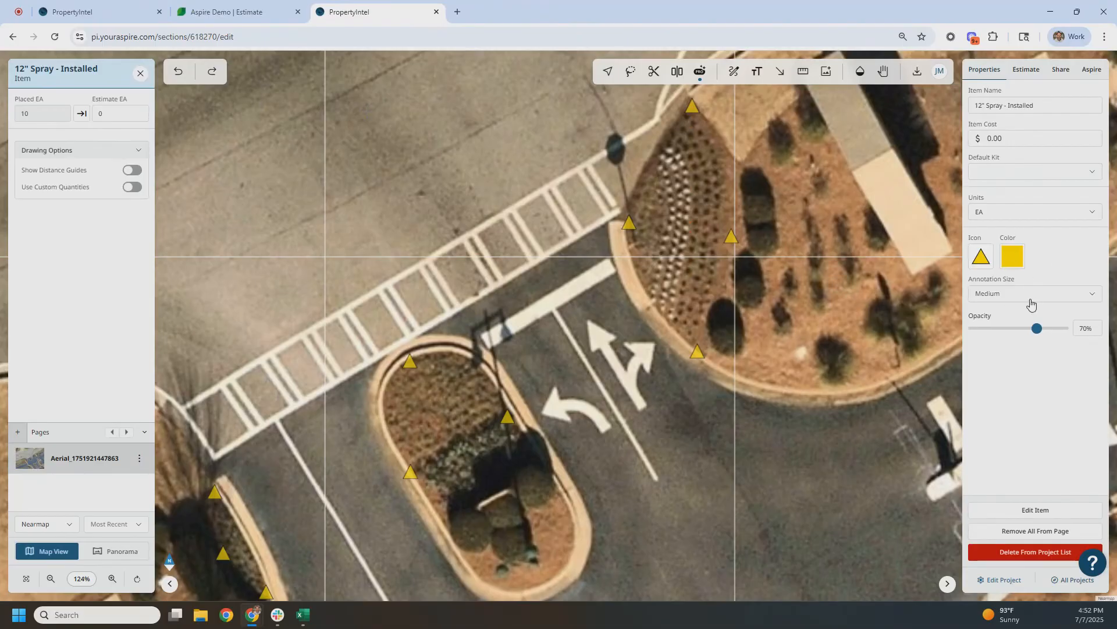
pyautogui.click(986, 265)
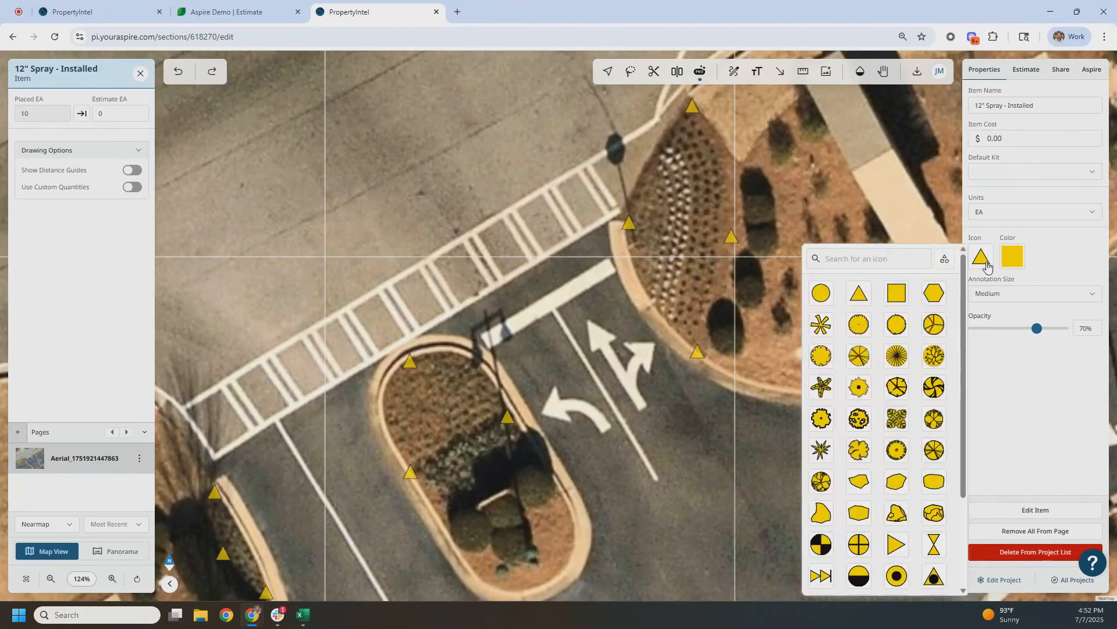
pyautogui.click(947, 267)
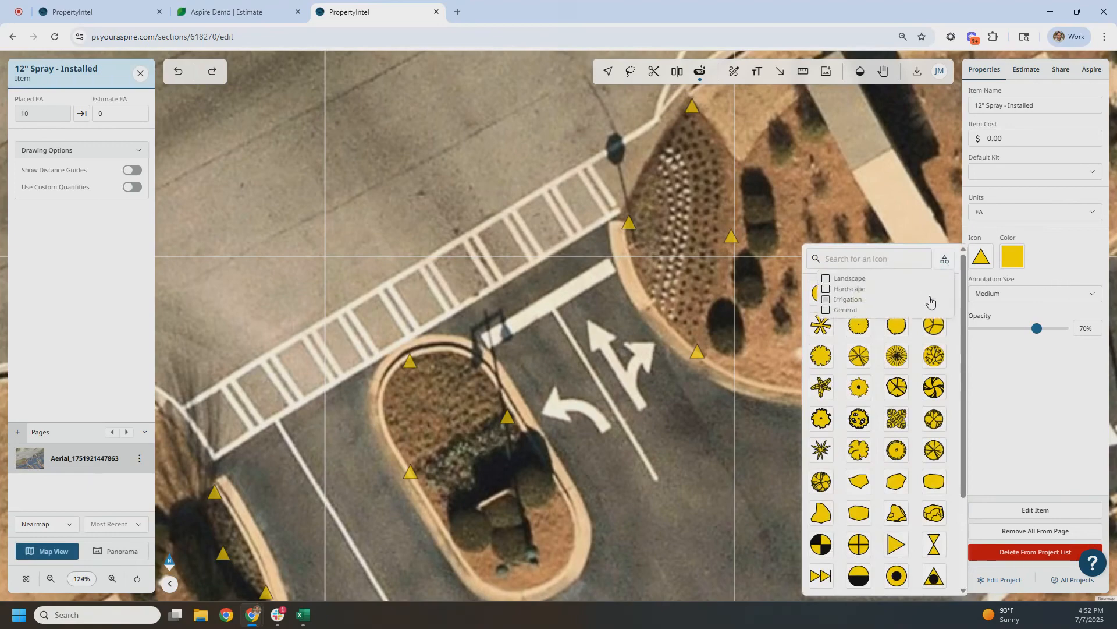
pyautogui.click(834, 299)
pyautogui.click(953, 259)
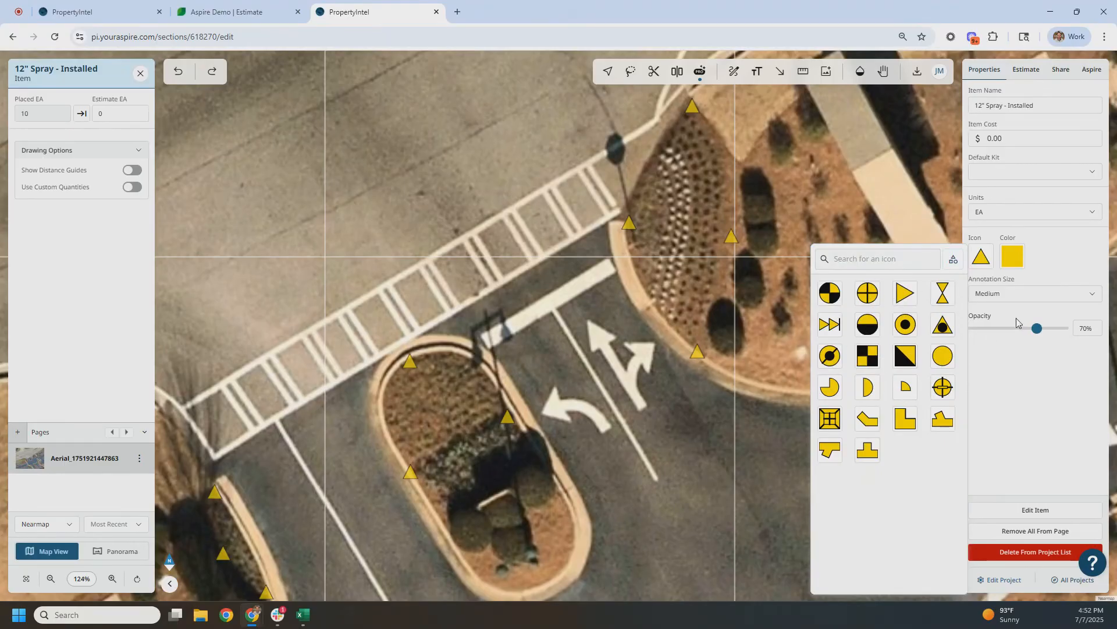
pyautogui.click(1058, 280)
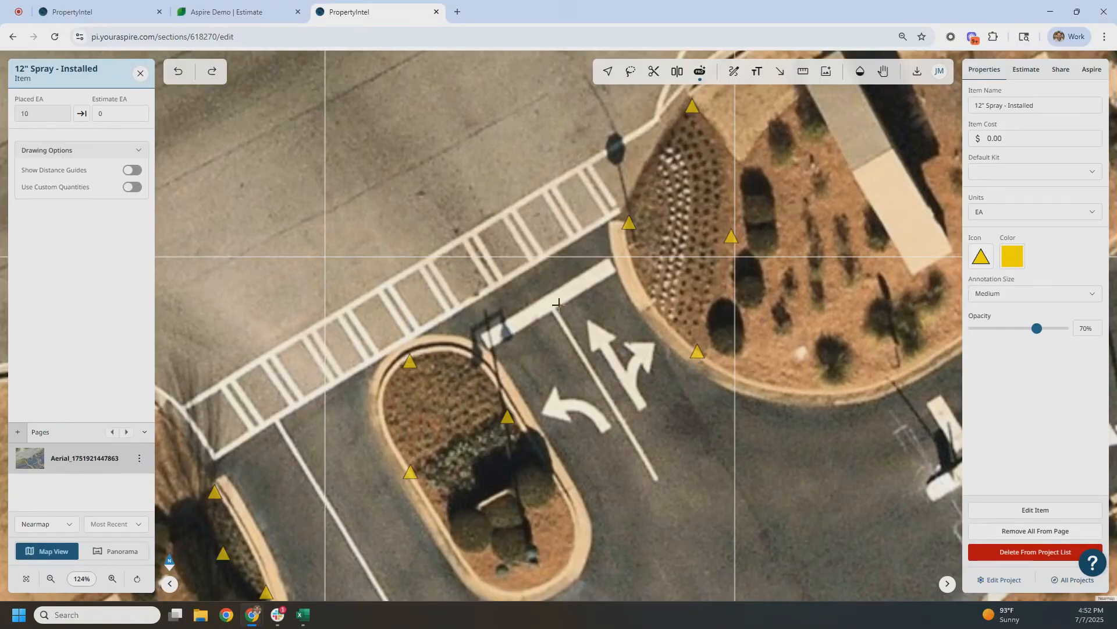
pyautogui.scroll(-3, 736, 271)
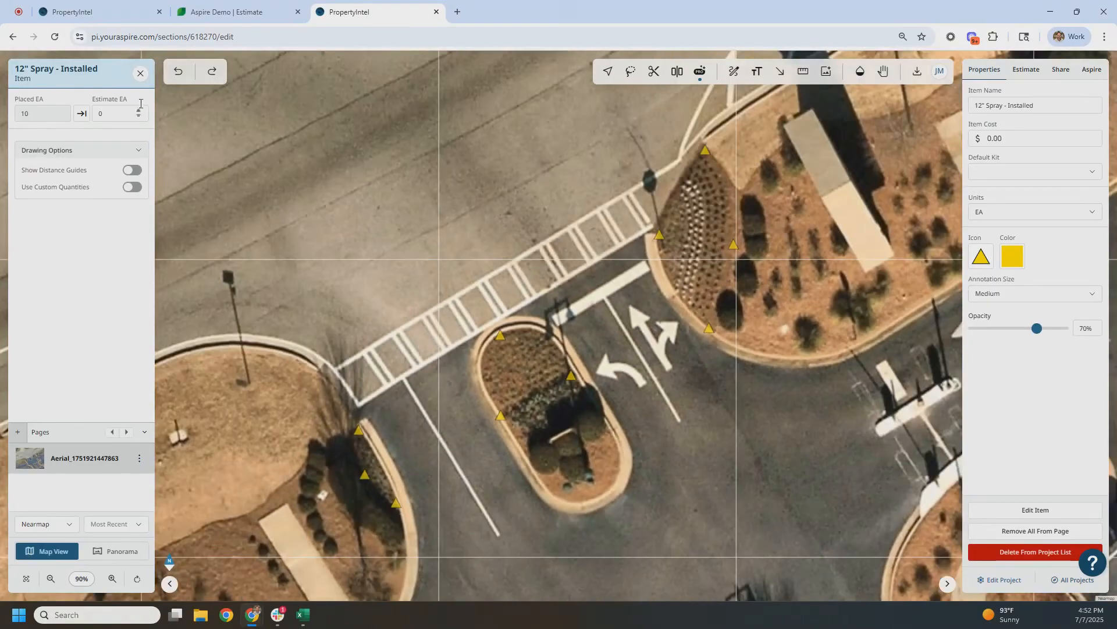
pyautogui.click(140, 73)
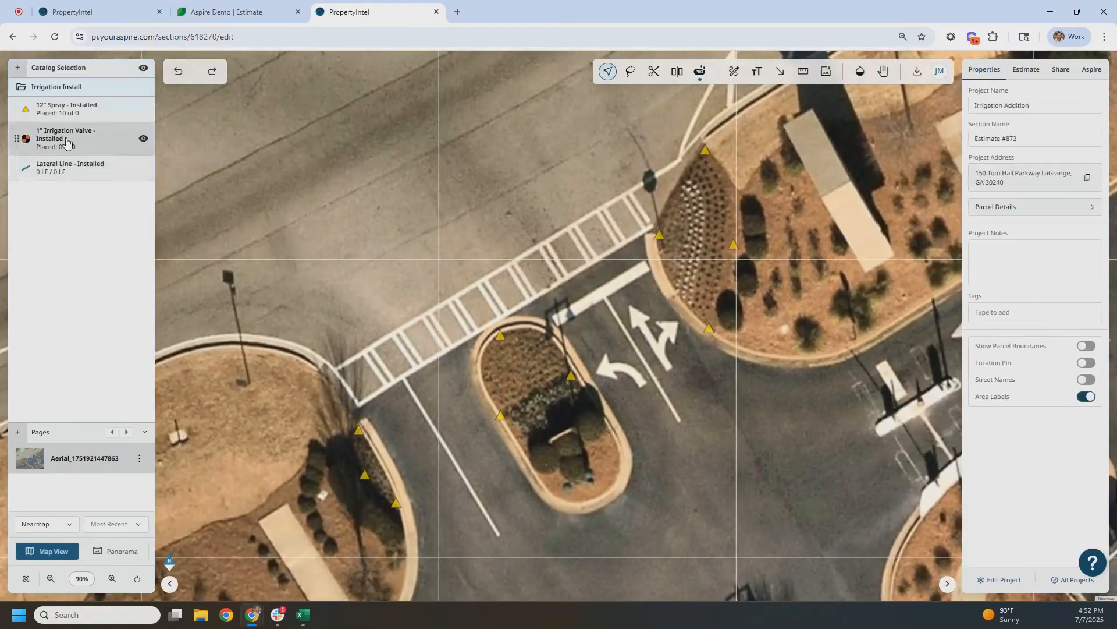
# Draw a Lateral Line - Installed run of about 24 LF through the west bed's three spray heads and on into the bed
pyautogui.click(54, 178)
pyautogui.scroll(3, 559, 326)
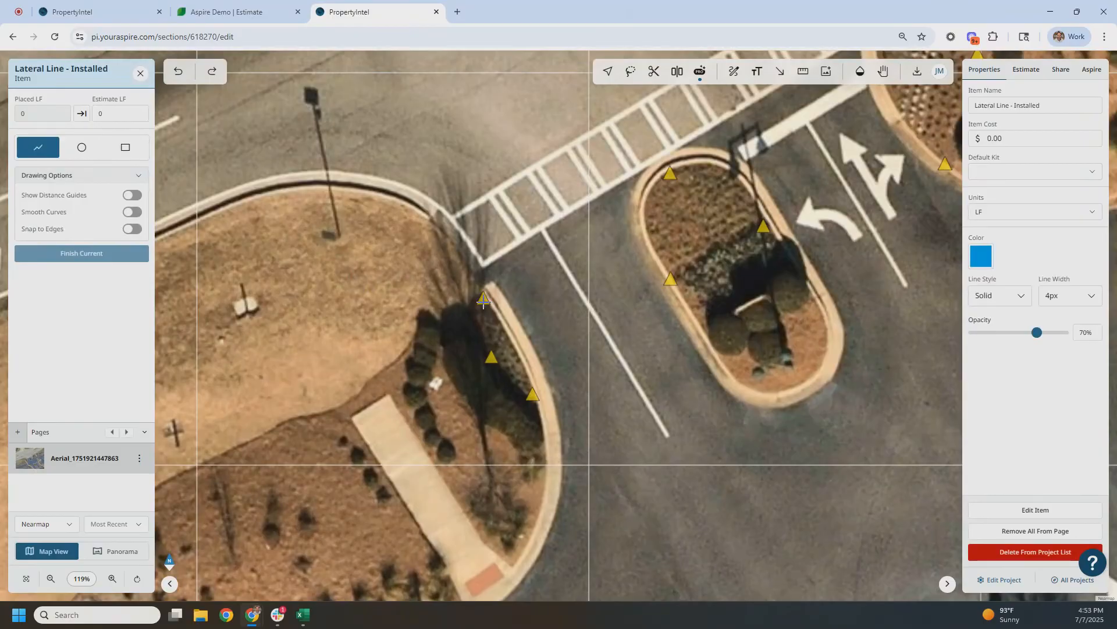
pyautogui.click(532, 394)
pyautogui.click(490, 357)
pyautogui.click(479, 304)
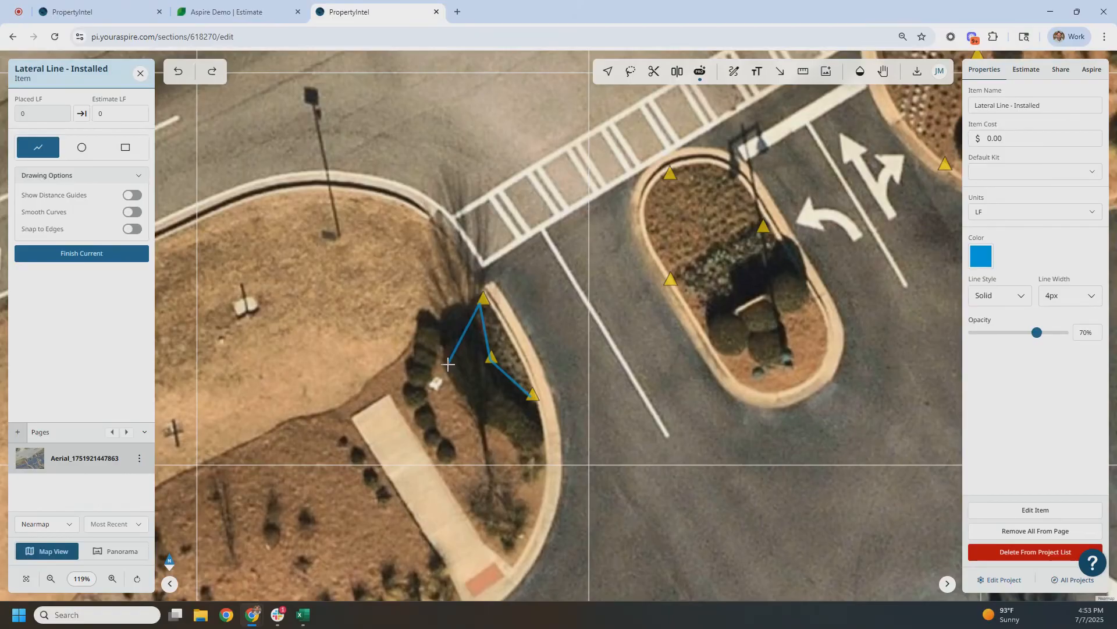
pyautogui.doubleClick(448, 364)
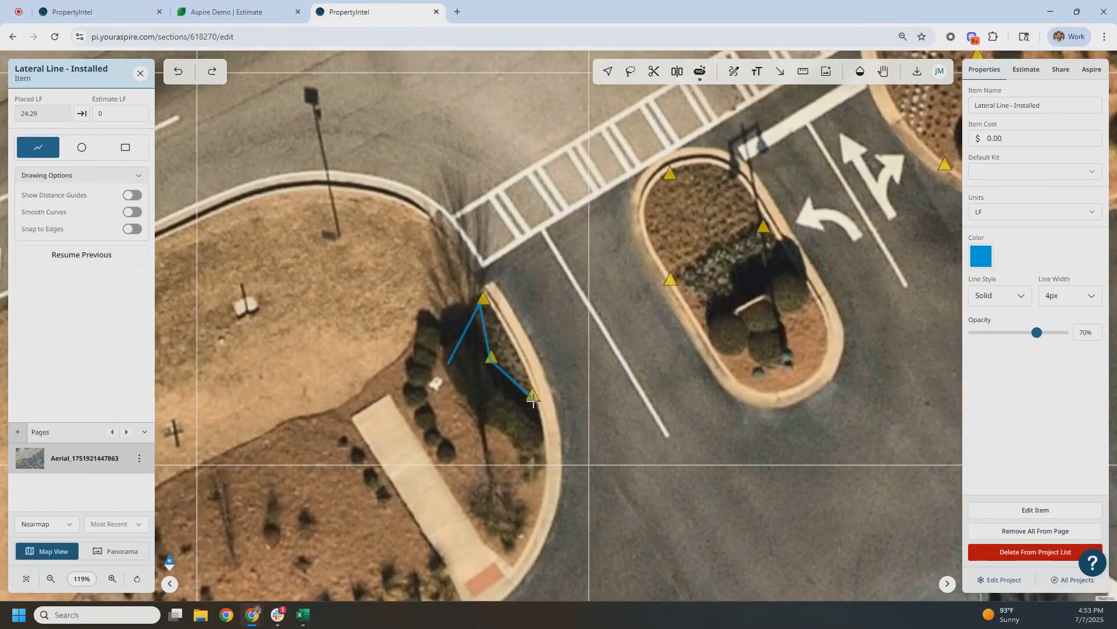
# Draw a lateral line from the west bed's upper spray head across the pavement and around the centre island's north curb to its east head
pyautogui.click(482, 297)
pyautogui.moveTo(617, 200); pyautogui.dragTo(557, 253)
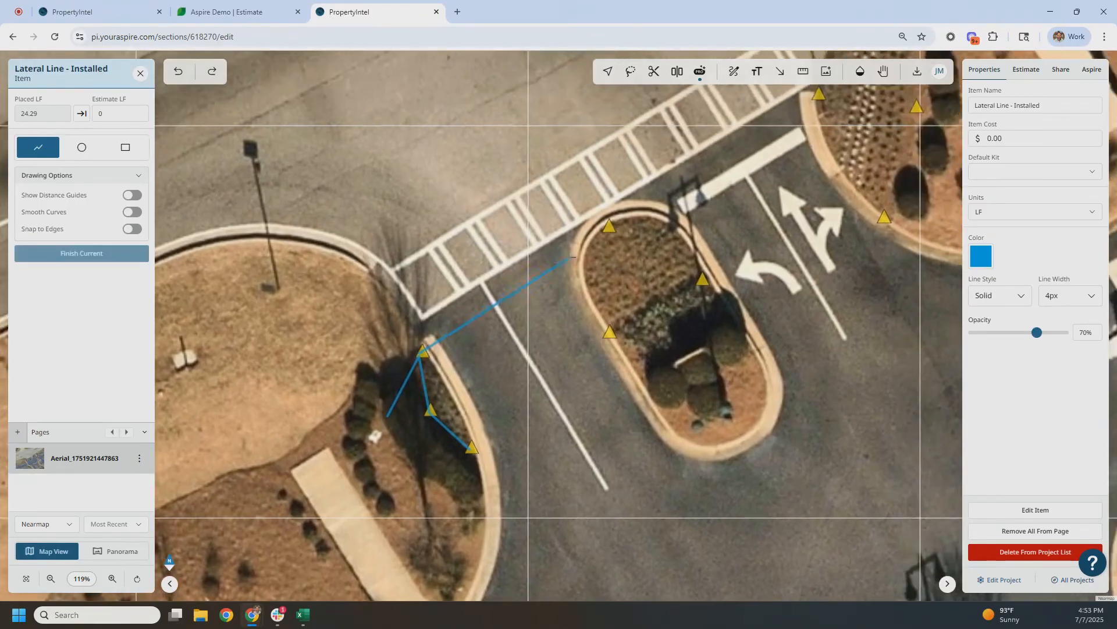
pyautogui.click(606, 228)
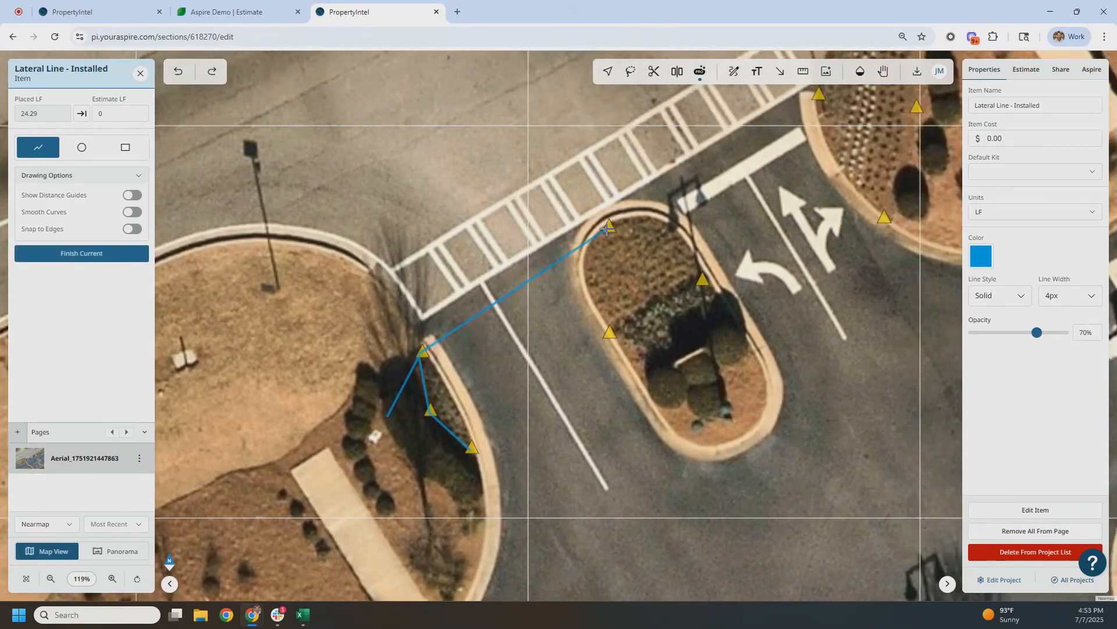
pyautogui.click(640, 217)
pyautogui.click(669, 225)
pyautogui.doubleClick(703, 275)
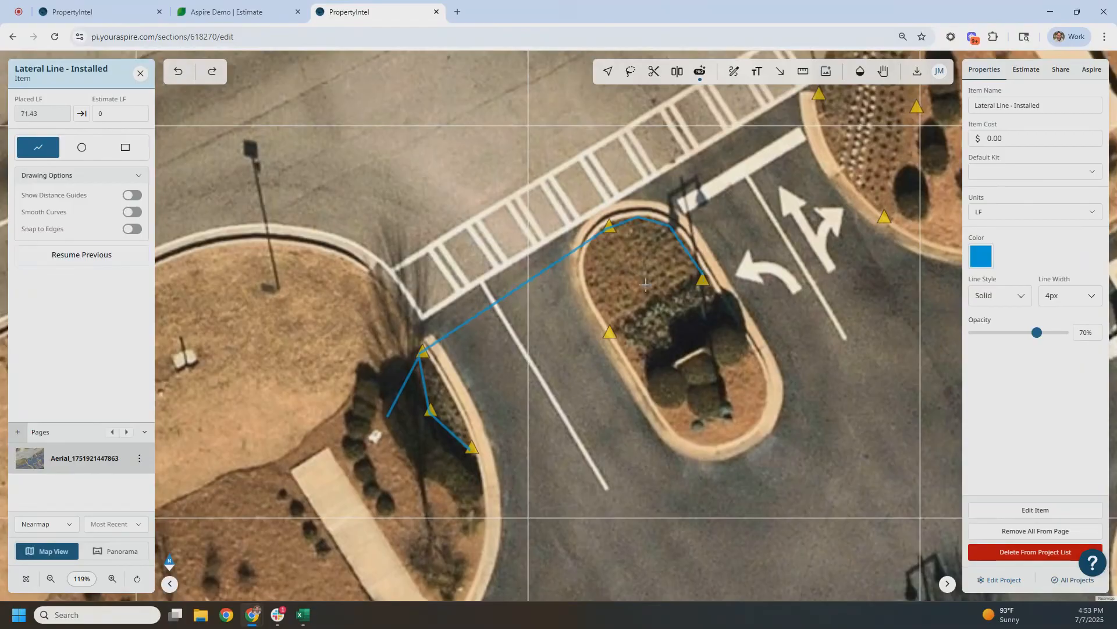
# Draw a lateral line from the centre island's upper spray head around its west curb to the lower west head
pyautogui.click(591, 240)
pyautogui.click(585, 269)
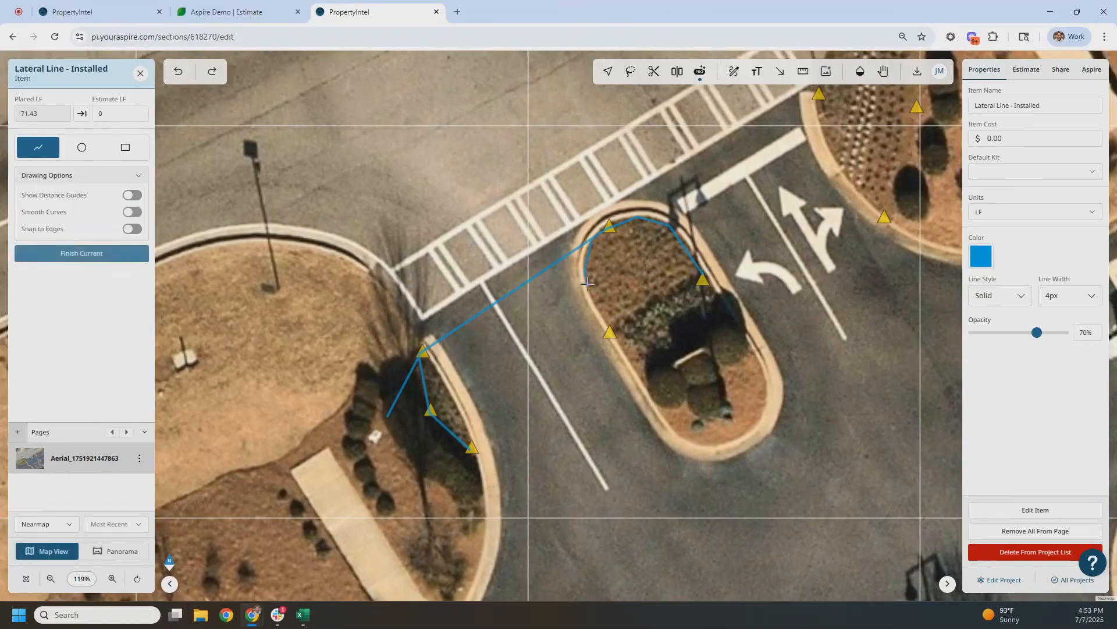
pyautogui.doubleClick(609, 332)
# Draw a lateral line from the centre island's north curb across the pavement to the east bed's west head and up to its northern head
pyautogui.moveTo(660, 236)
pyautogui.mouseDown()
pyautogui.moveTo(605, 326)
pyautogui.moveTo(552, 377)
pyautogui.mouseUp()
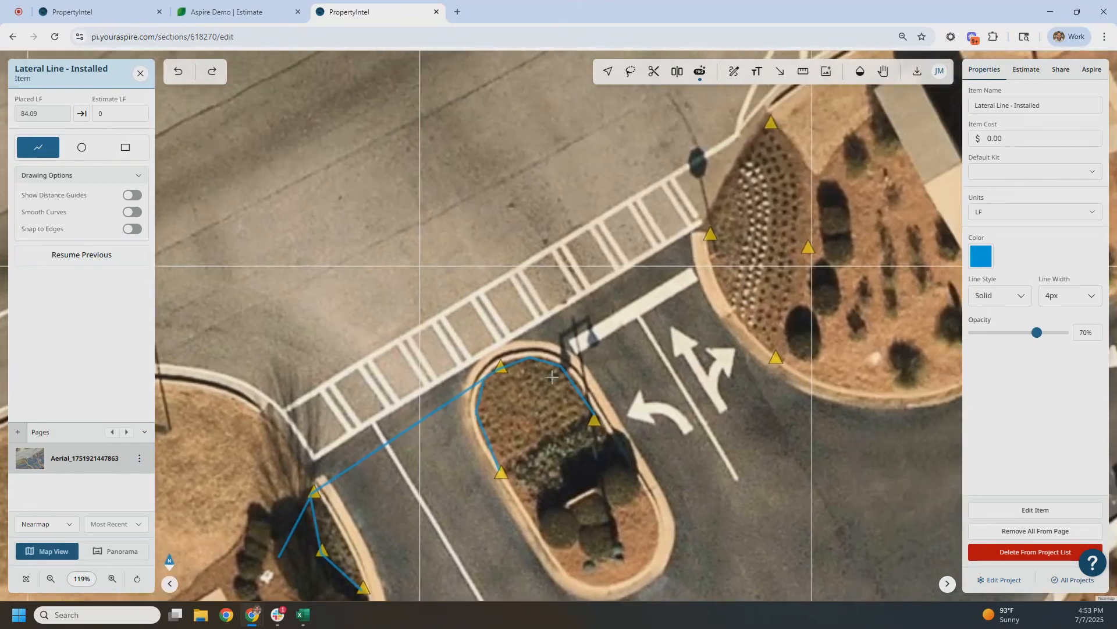
pyautogui.click(528, 358)
pyautogui.moveTo(678, 254); pyautogui.dragTo(633, 305)
pyautogui.click(665, 287)
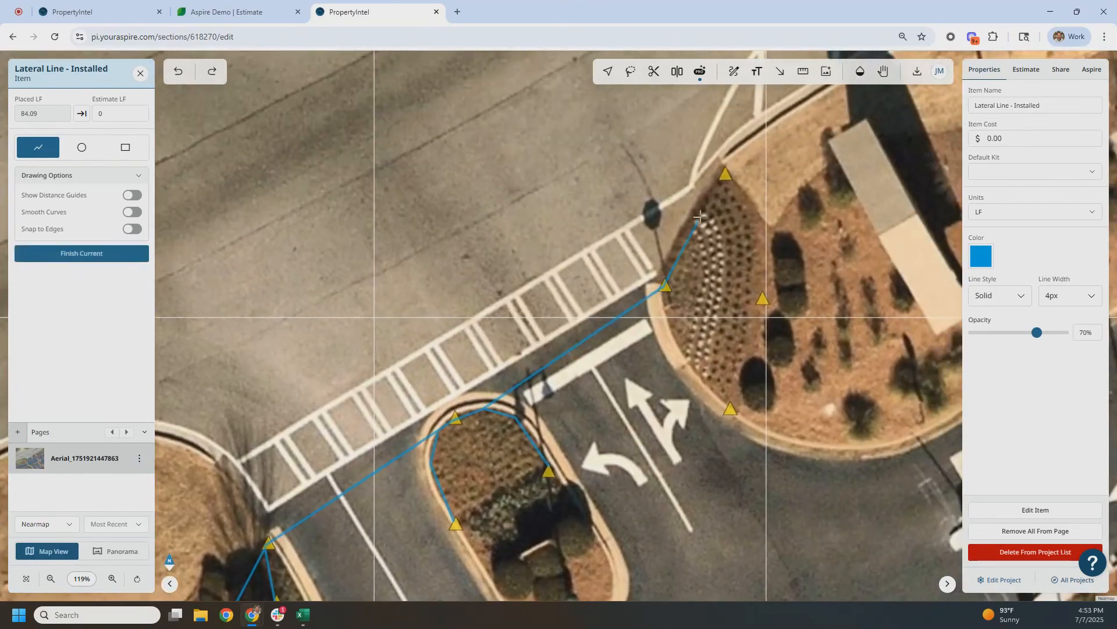
pyautogui.click(720, 180)
pyautogui.doubleClick(688, 277)
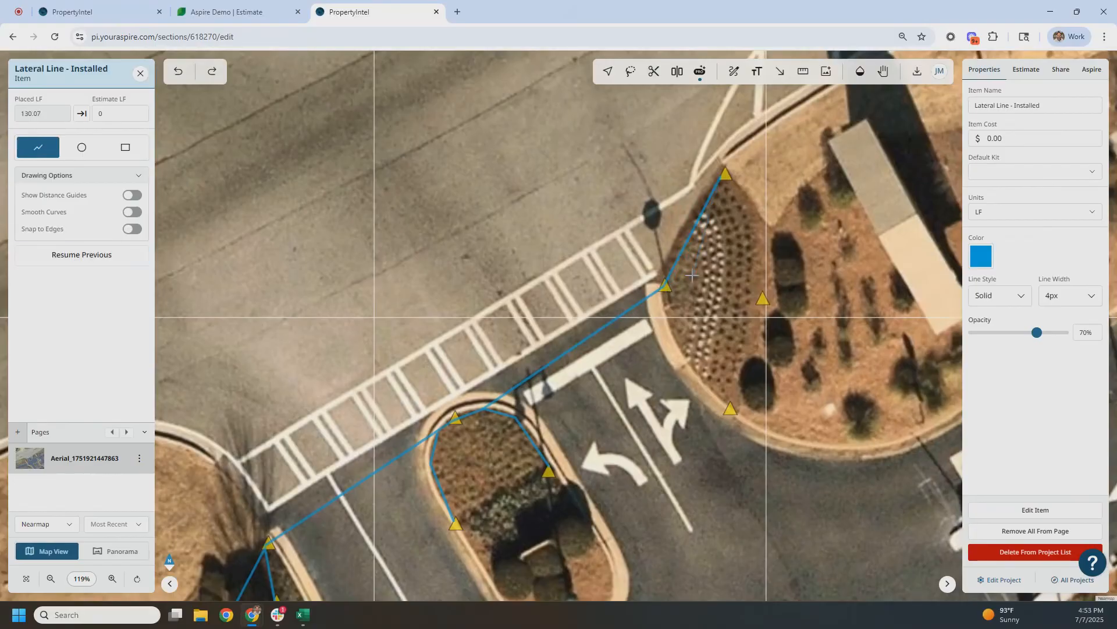
# Draw a lateral line from the east bed's west head along the curb to its south and east heads, and close the item
pyautogui.click(665, 286)
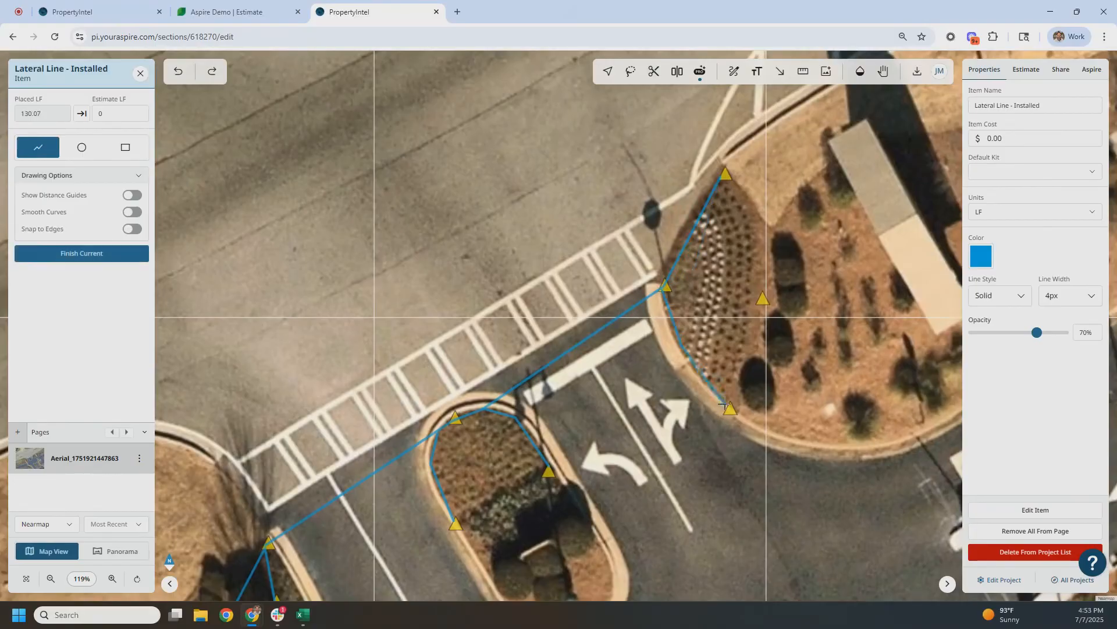
pyautogui.click(731, 409)
pyautogui.doubleClick(763, 299)
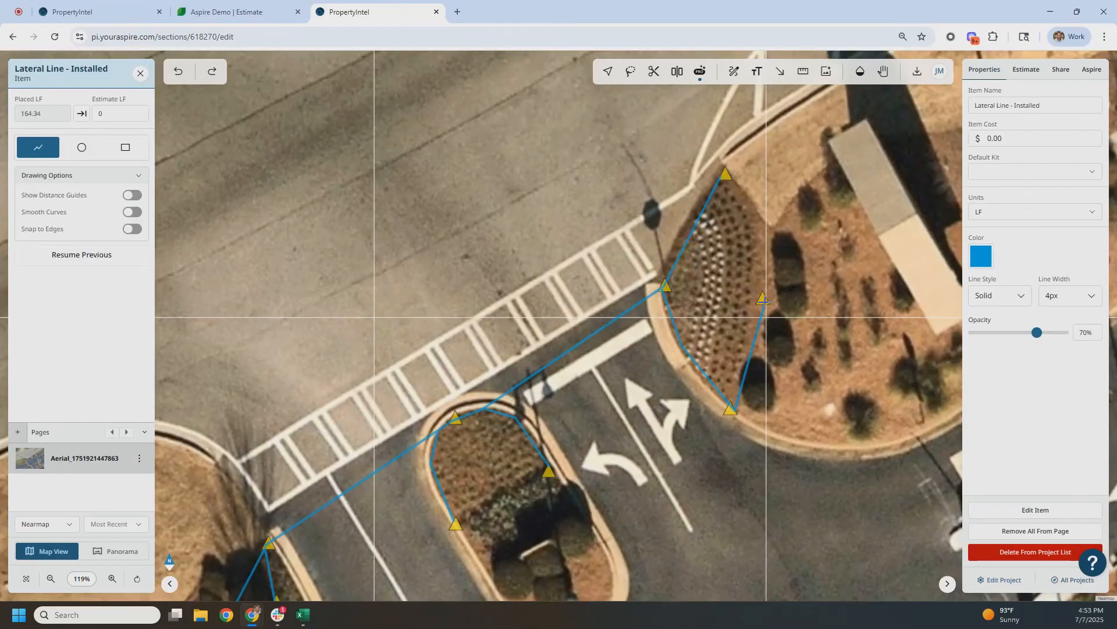
pyautogui.press('Escape')
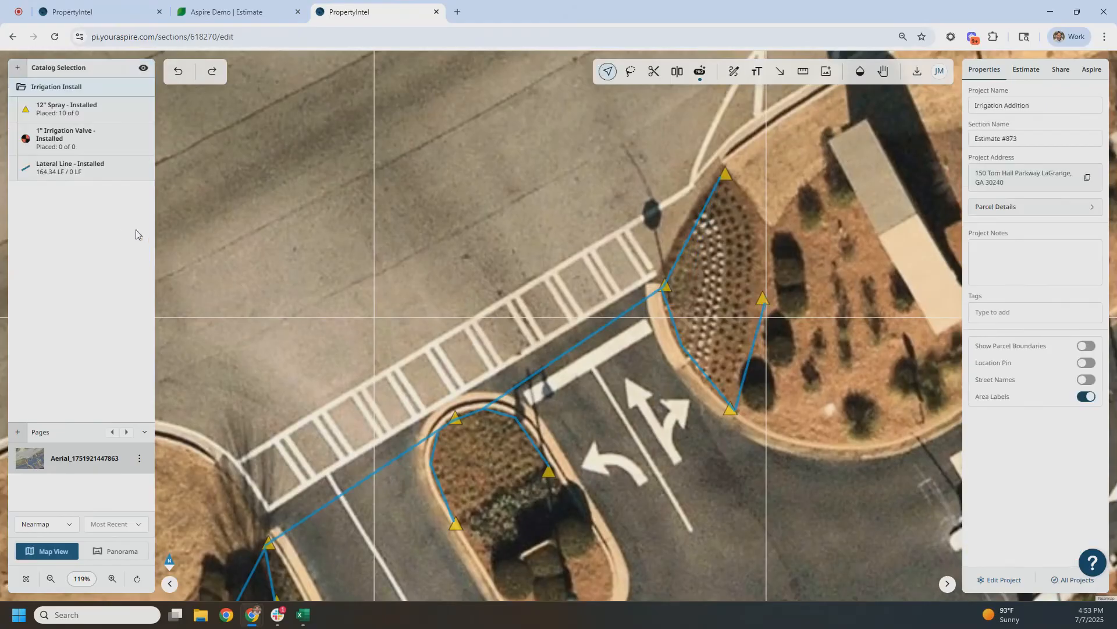
# Place one 1" Irrigation Valve - Installed at the lateral line's free end in the west bed and finish placing
pyautogui.click(102, 144)
pyautogui.moveTo(287, 443); pyautogui.dragTo(457, 170)
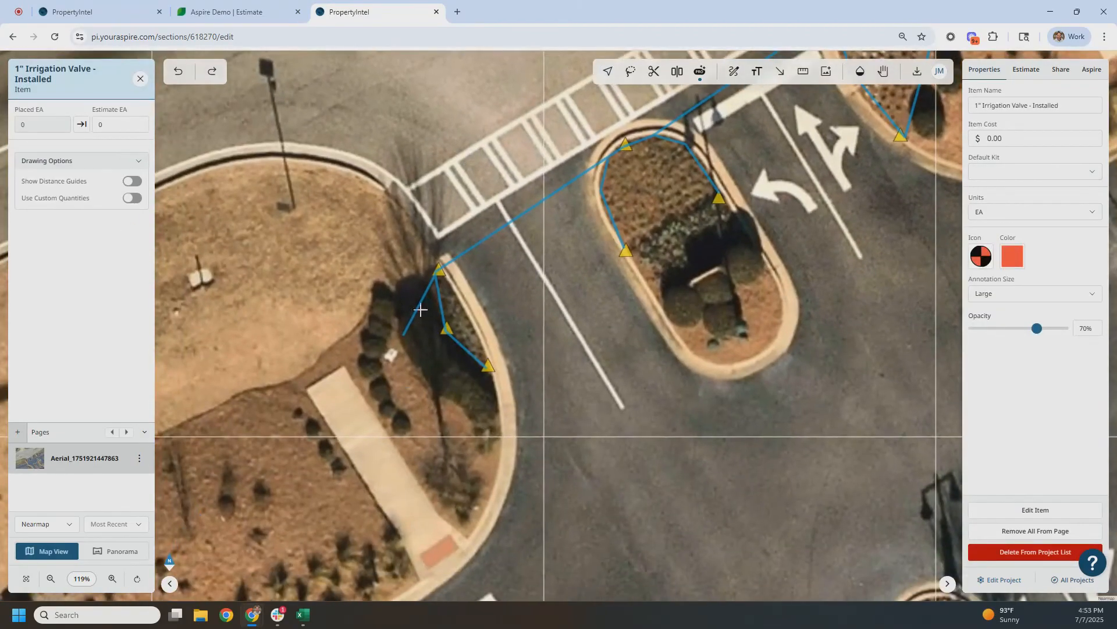
pyautogui.click(400, 339)
pyautogui.press('Escape')
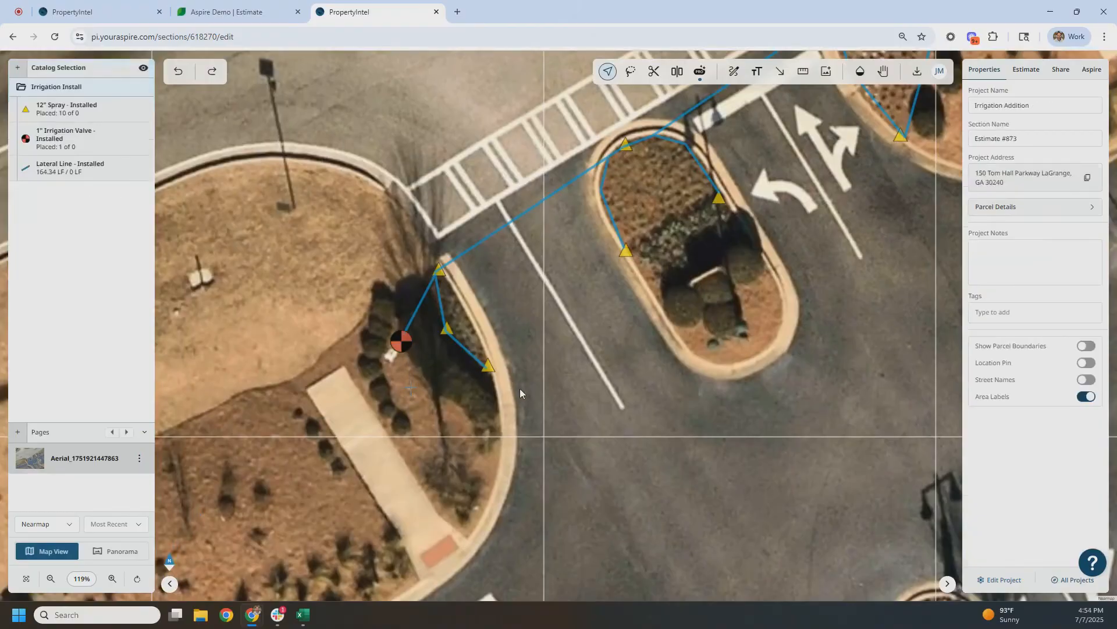
# Sync the actual quantities of the spray heads, irrigation valve and lateral line to the linked Aspire estimate
pyautogui.scroll(-5, 521, 389)
pyautogui.moveTo(624, 396); pyautogui.dragTo(563, 550)
pyautogui.scroll(3, 572, 426)
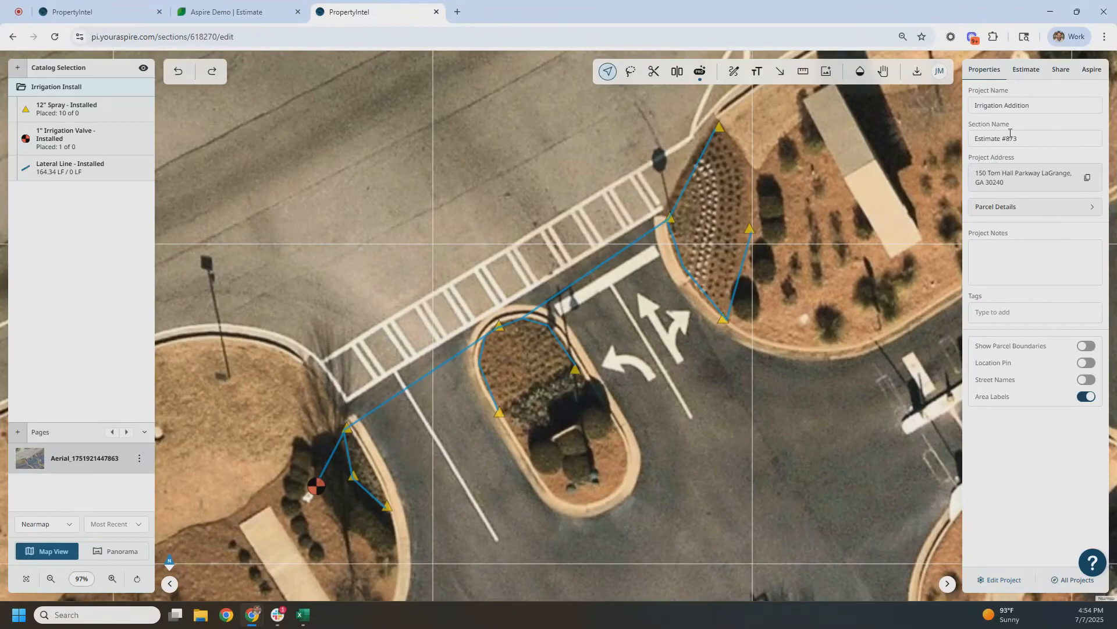
pyautogui.click(1092, 72)
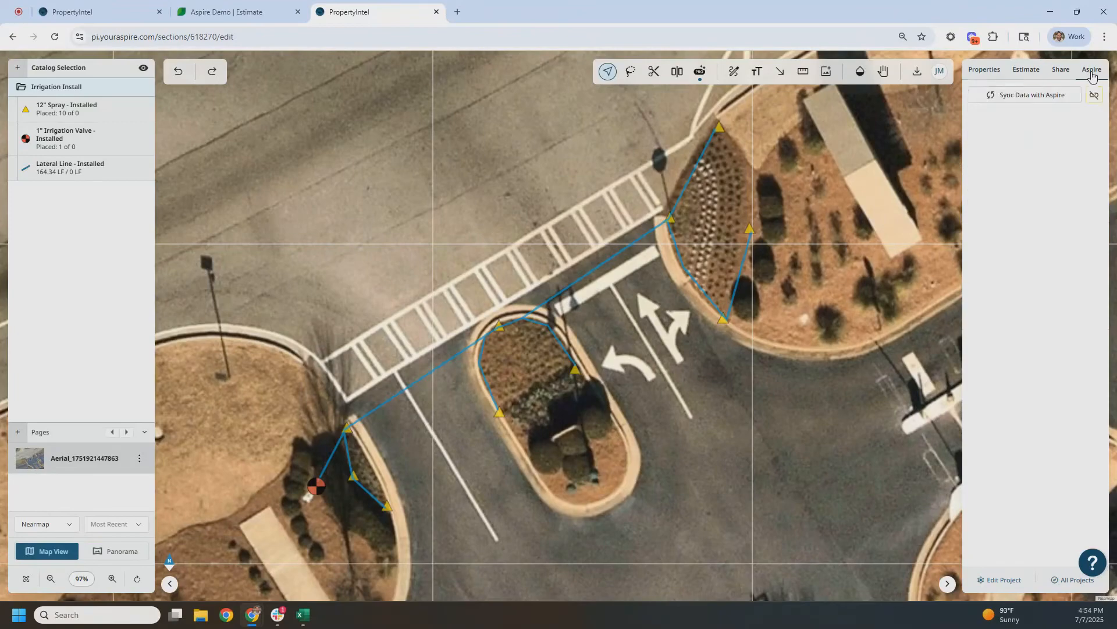
pyautogui.click(1040, 99)
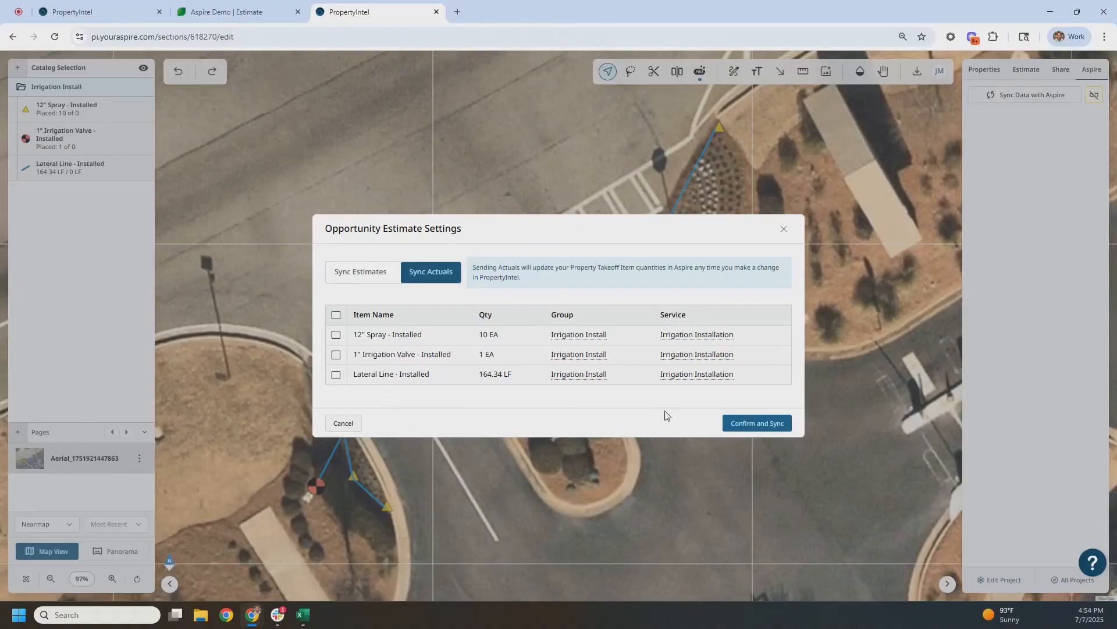
pyautogui.click(757, 424)
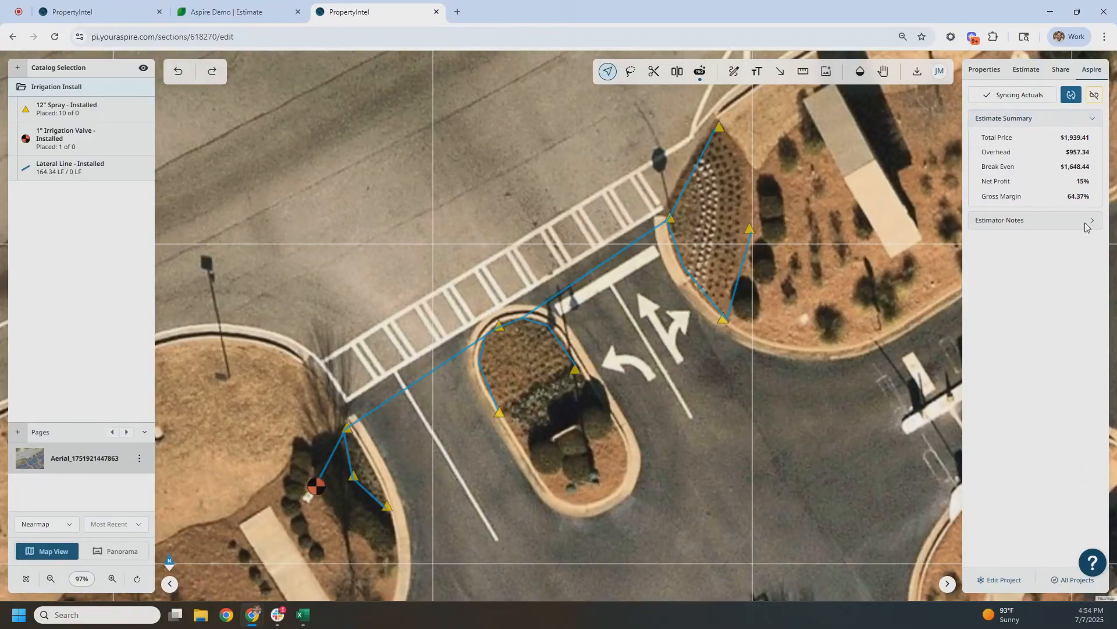
# Switch to the Aspire estimate, refresh it to check the synced quantities and pricing, and return to PropertyIntel
pyautogui.click(241, 12)
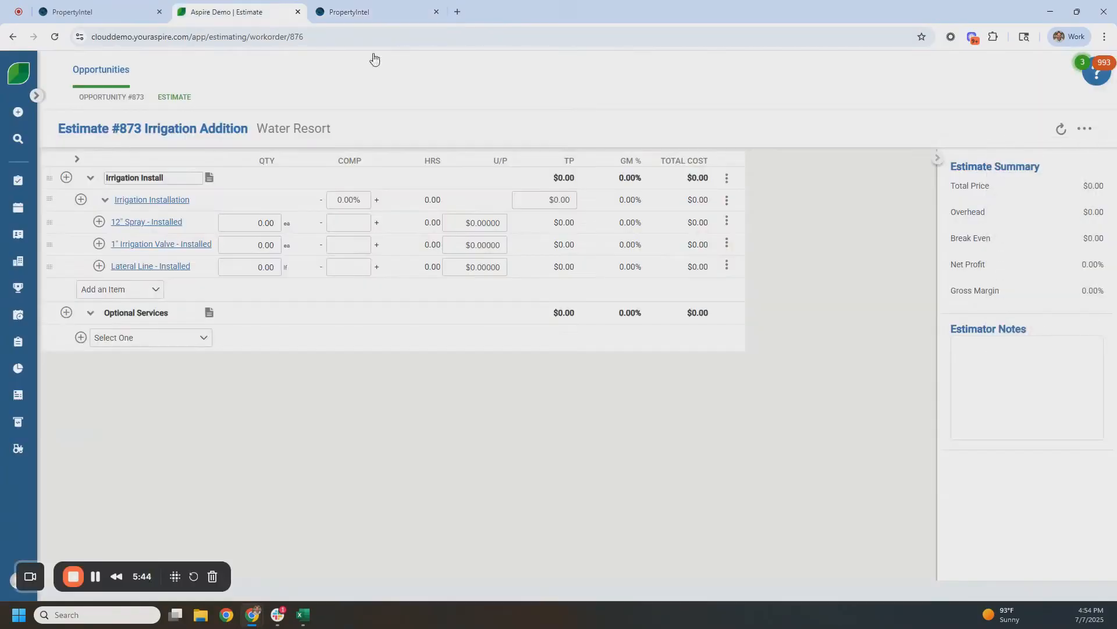
pyautogui.click(1063, 130)
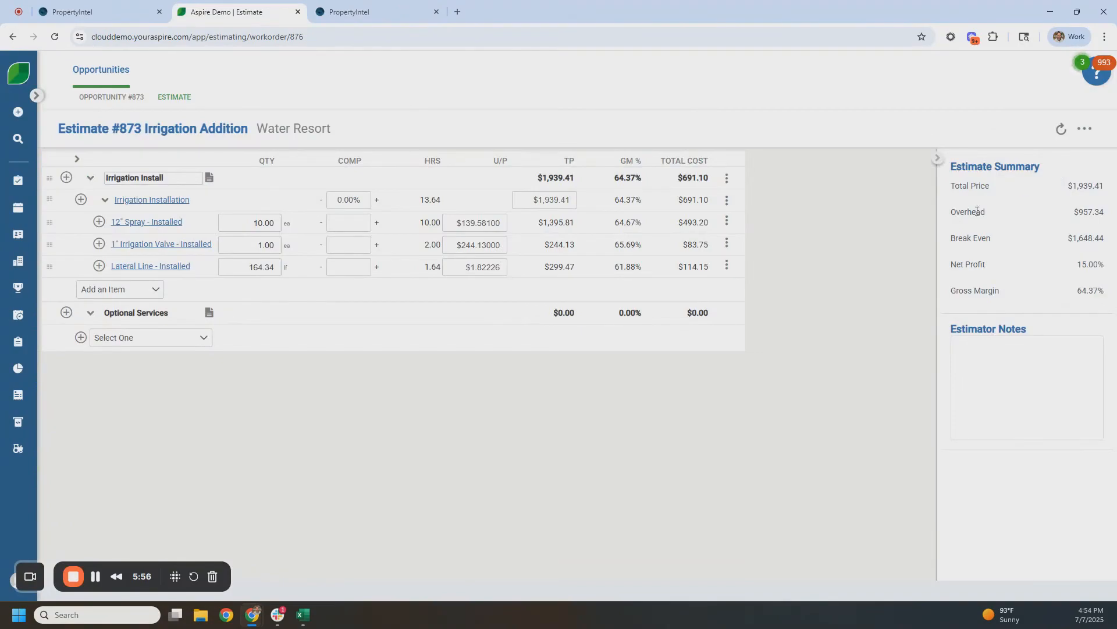
pyautogui.click(360, 12)
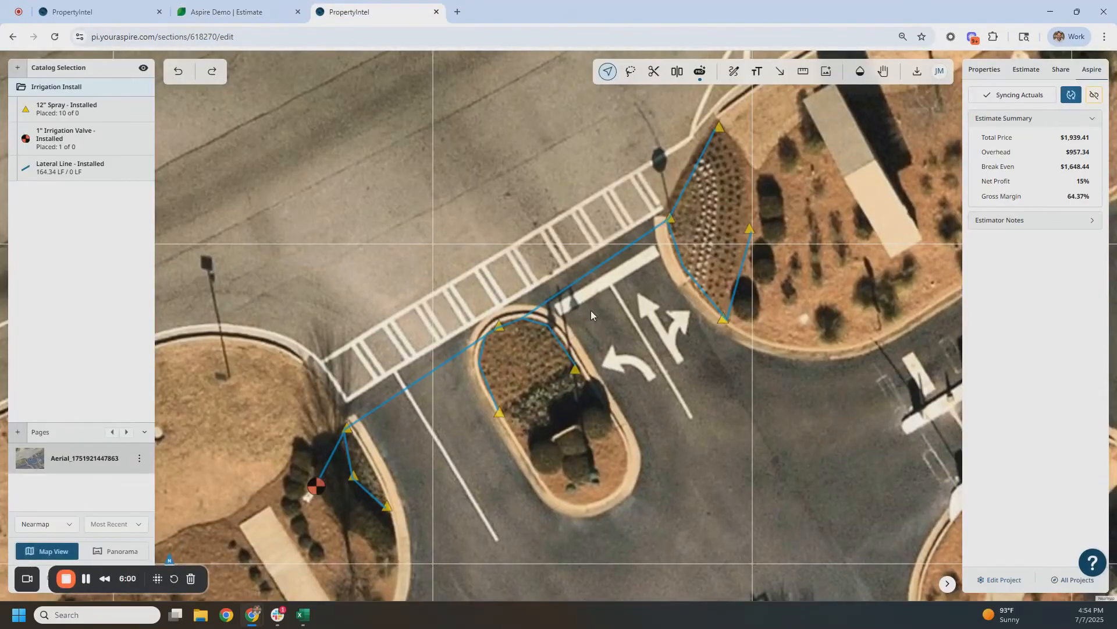